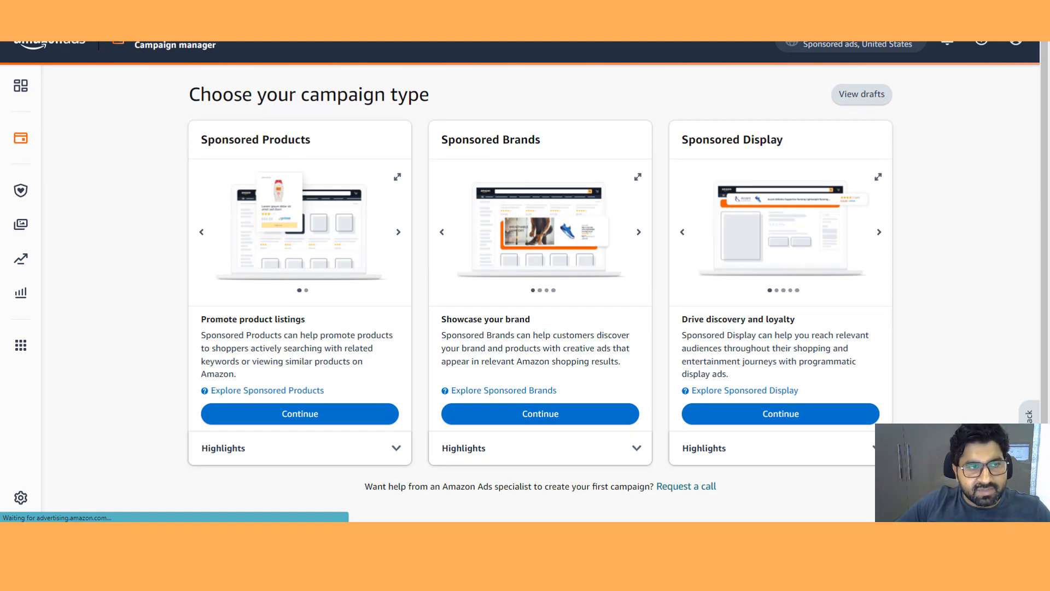
- Compare the three campaign types by examining each card's title
drag(311, 140, 200, 139)
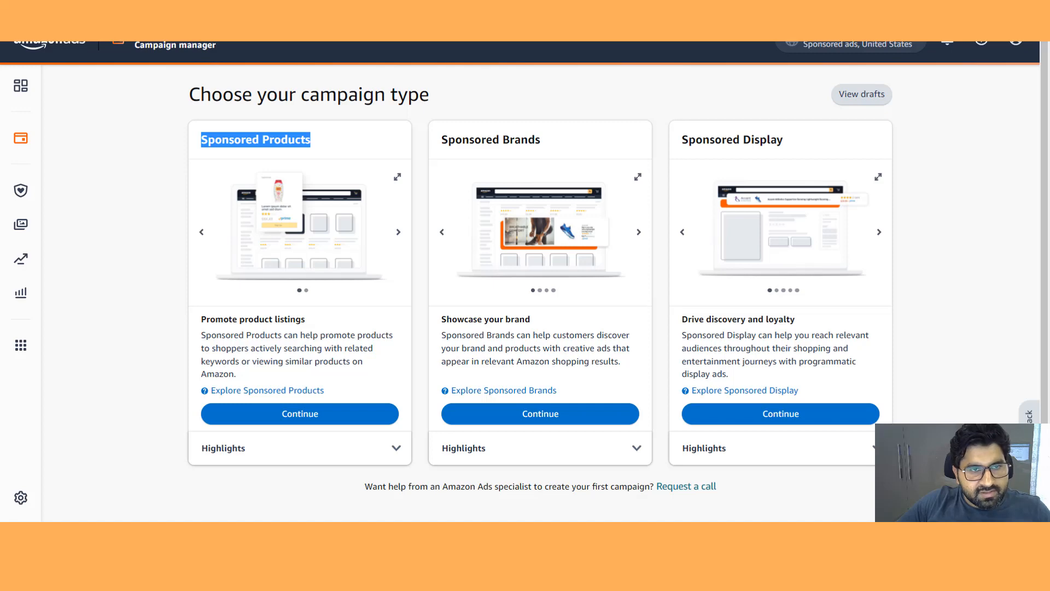
drag(540, 140, 442, 140)
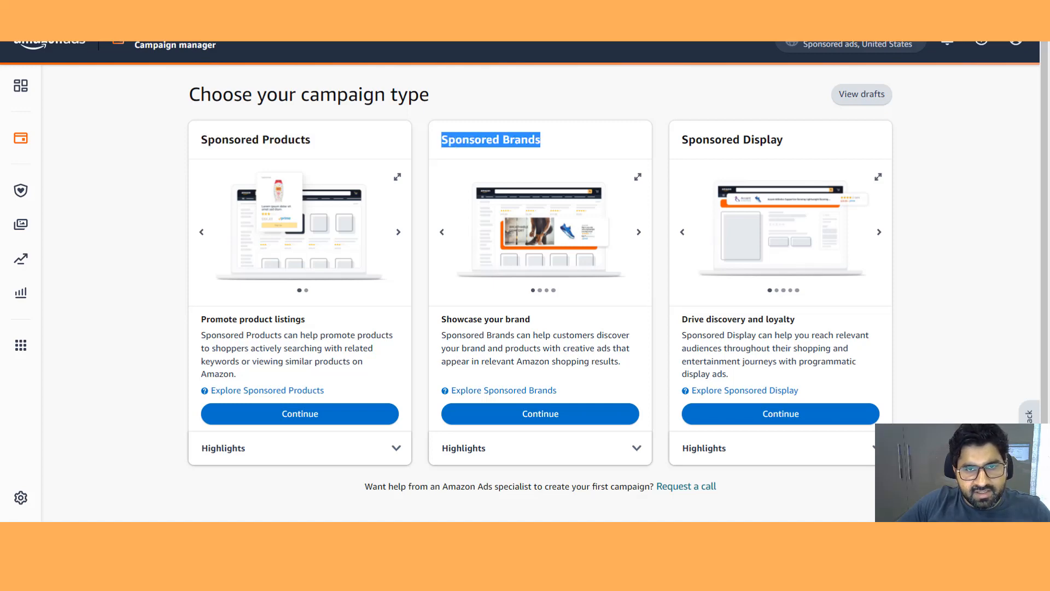
drag(784, 140, 682, 140)
click(681, 140)
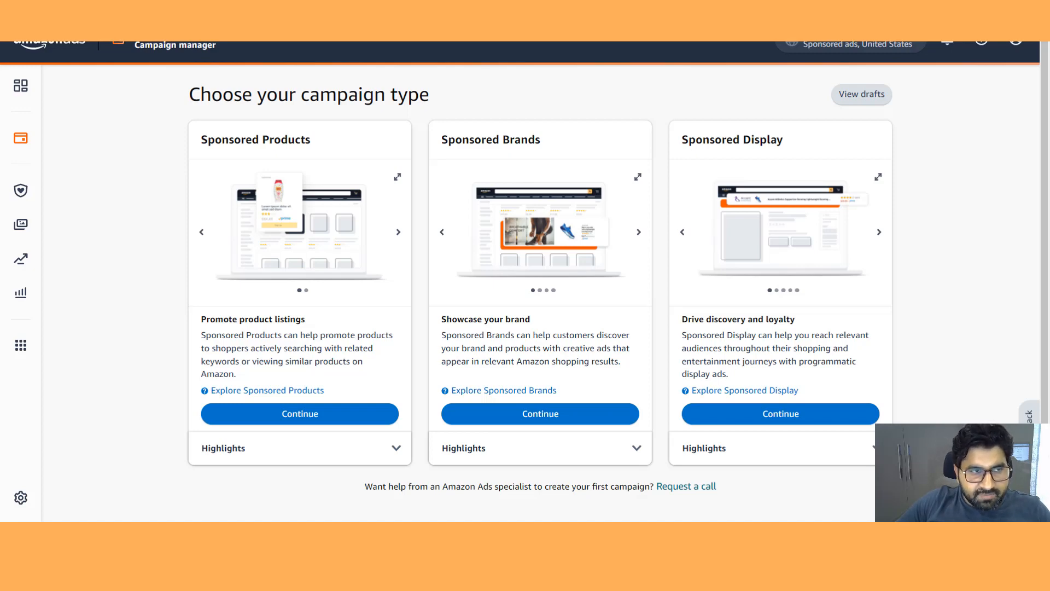
drag(311, 140, 200, 140)
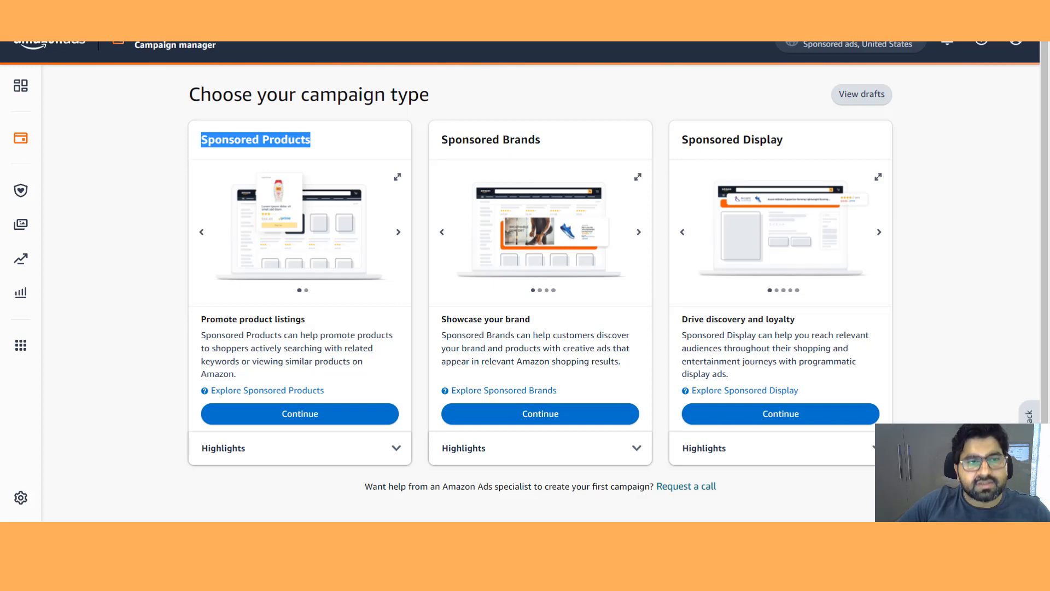
click(255, 139)
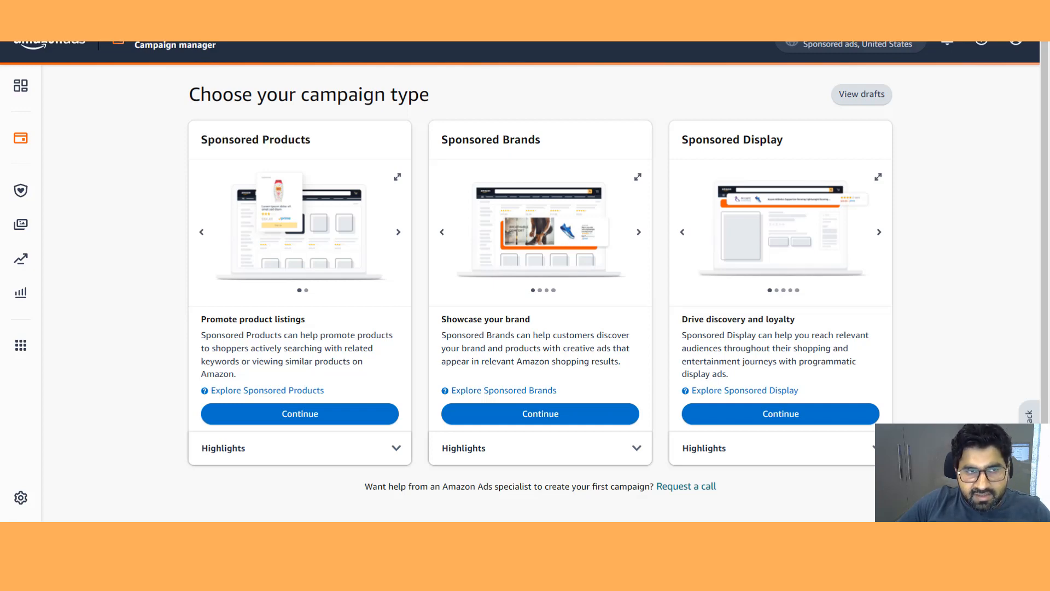
drag(541, 140, 441, 140)
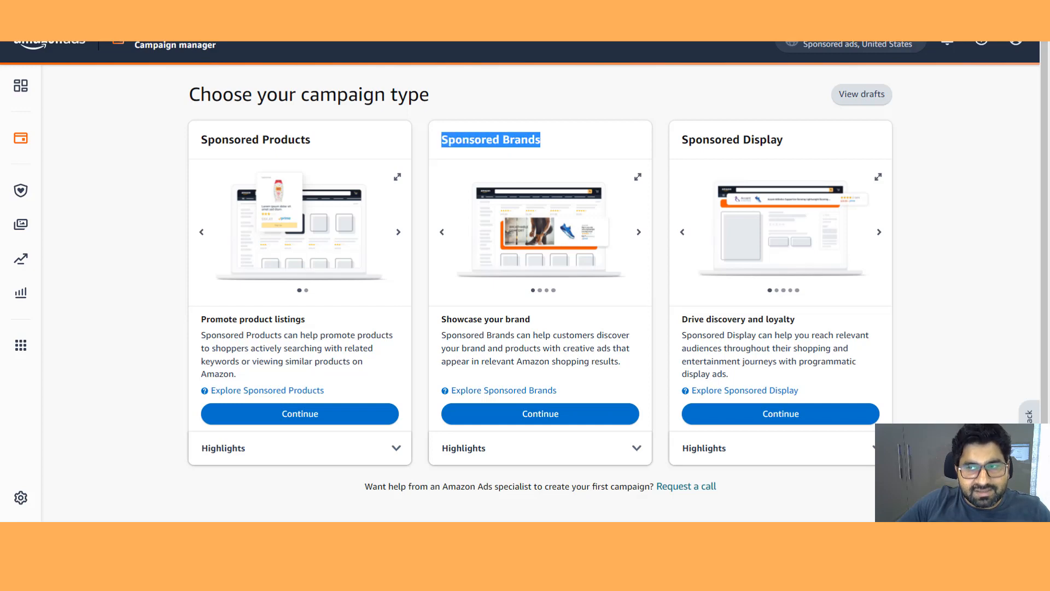
drag(784, 140, 681, 140)
drag(311, 140, 187, 140)
drag(541, 140, 428, 140)
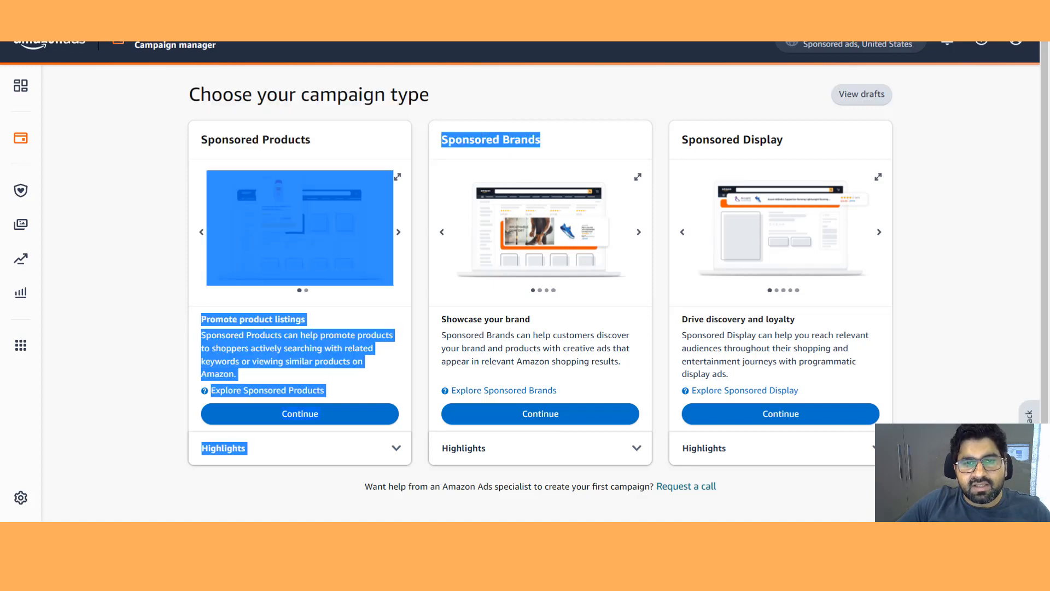
drag(783, 140, 668, 140)
click(663, 140)
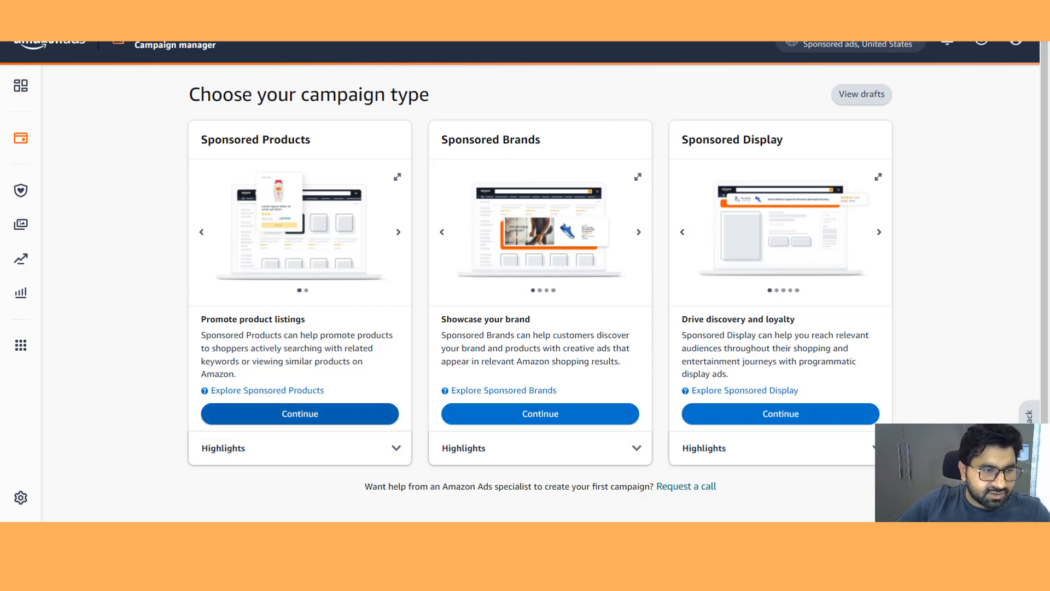
- Expand the Sponsored Products highlights and read through its listed features
click(396, 448)
scroll(525, 290, down, 2)
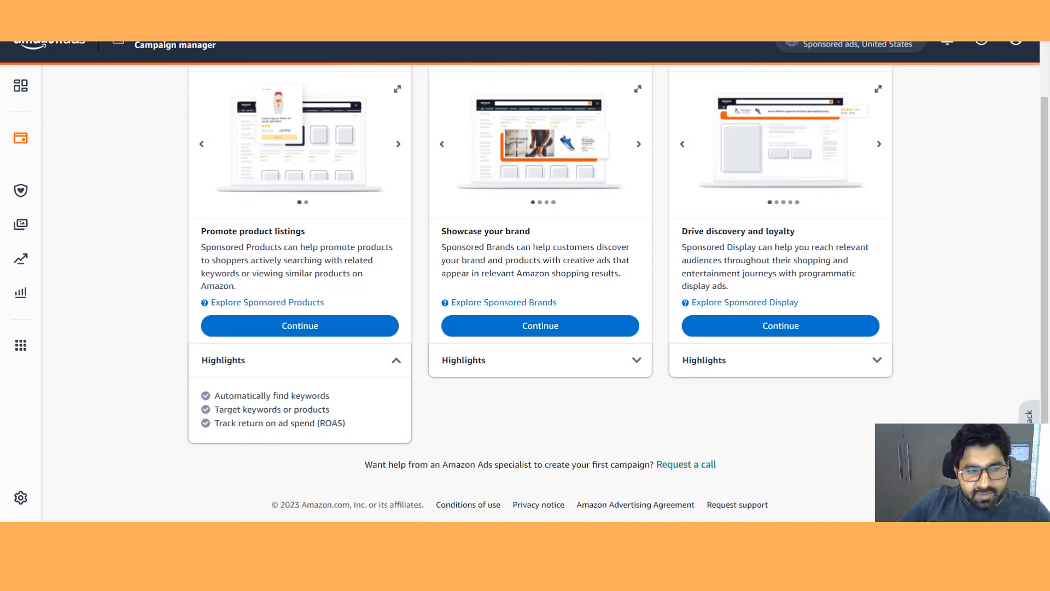
scroll(525, 290, up, 2)
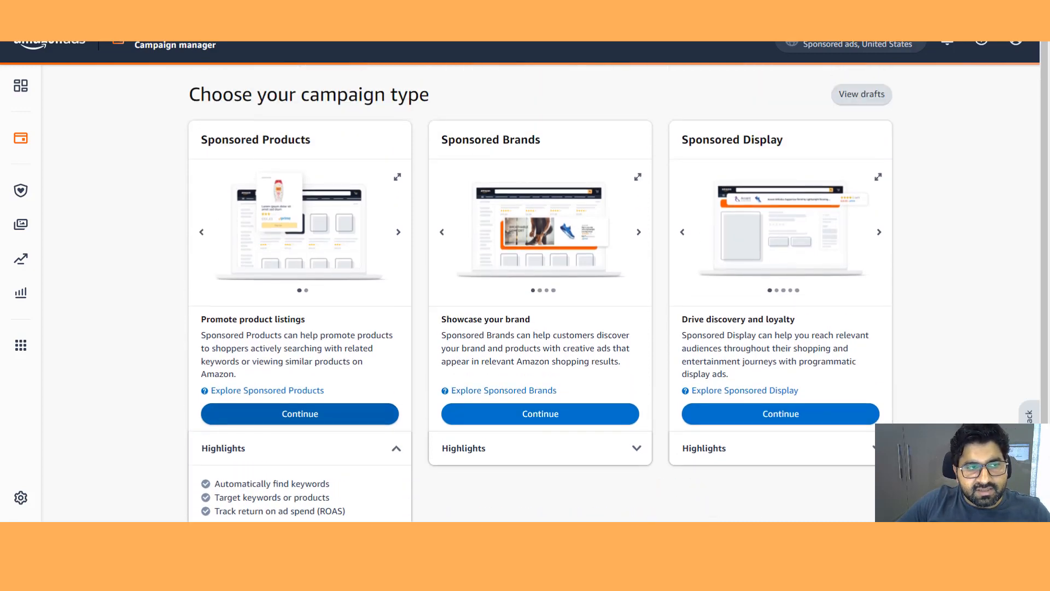
scroll(525, 290, down, 2)
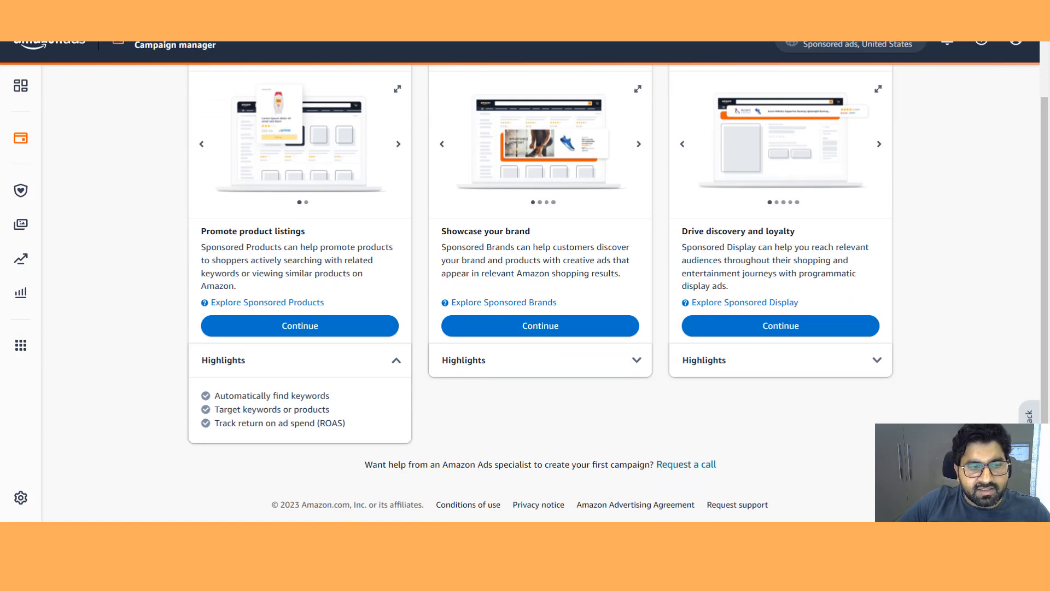
drag(329, 395, 220, 395)
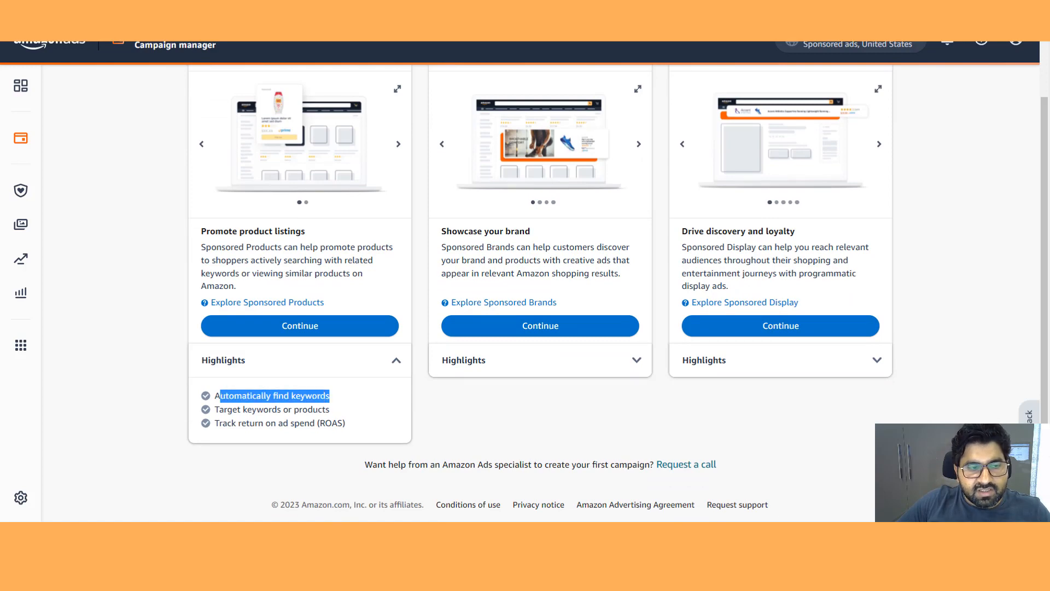
drag(330, 409, 214, 409)
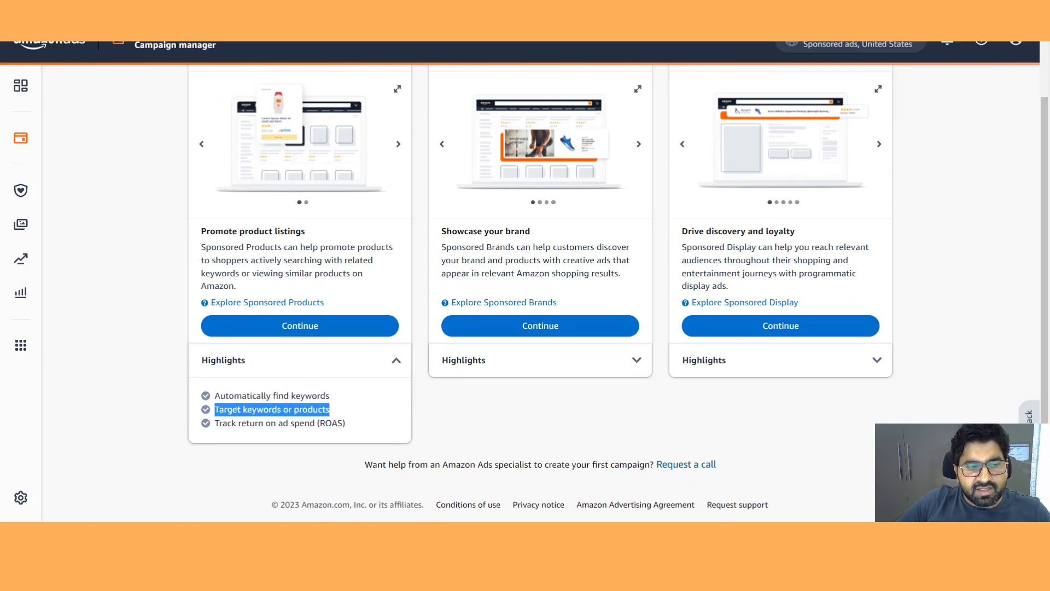
drag(345, 423, 215, 423)
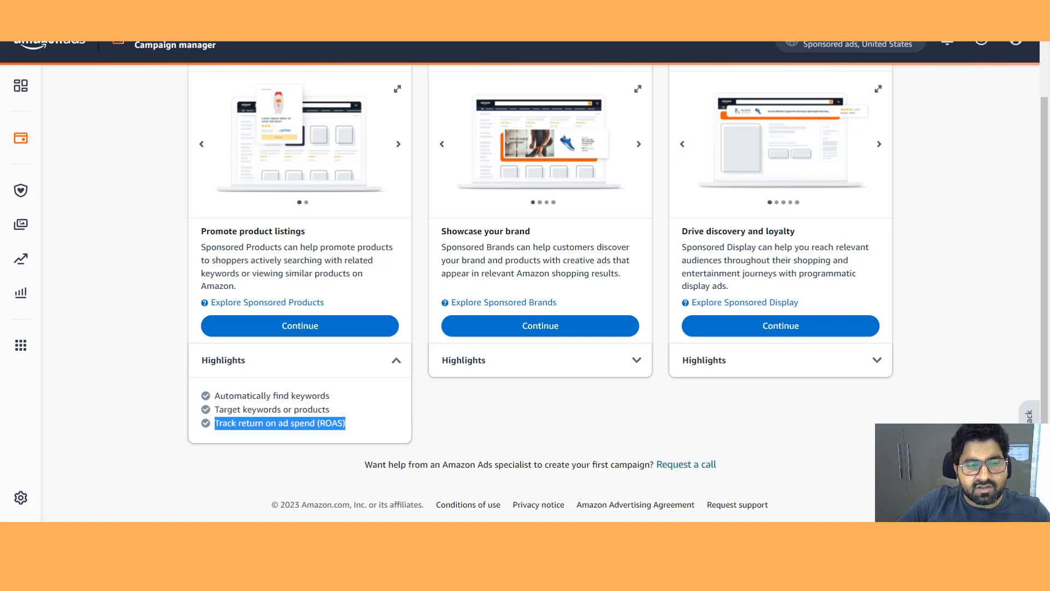
click(263, 424)
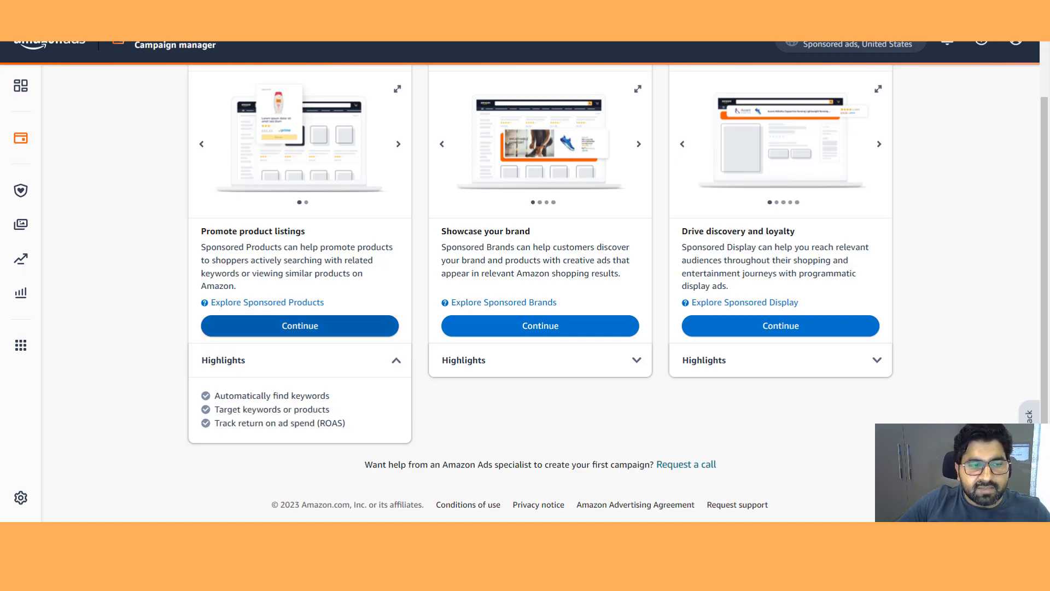
- Continue with a Sponsored Products campaign and inspect the default ad group name
click(300, 325)
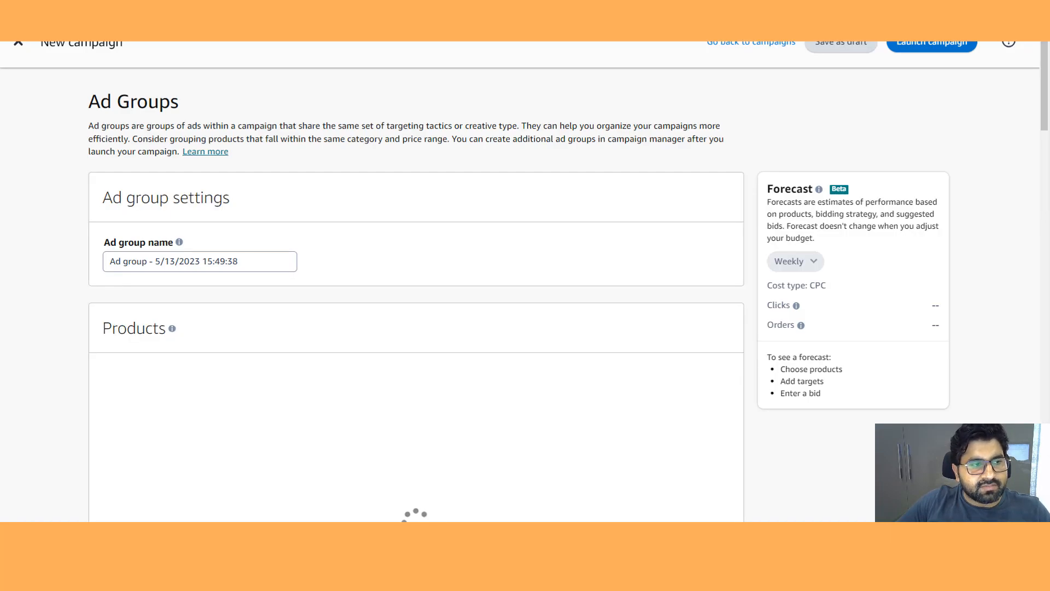
click(146, 261)
click(215, 262)
click(239, 261)
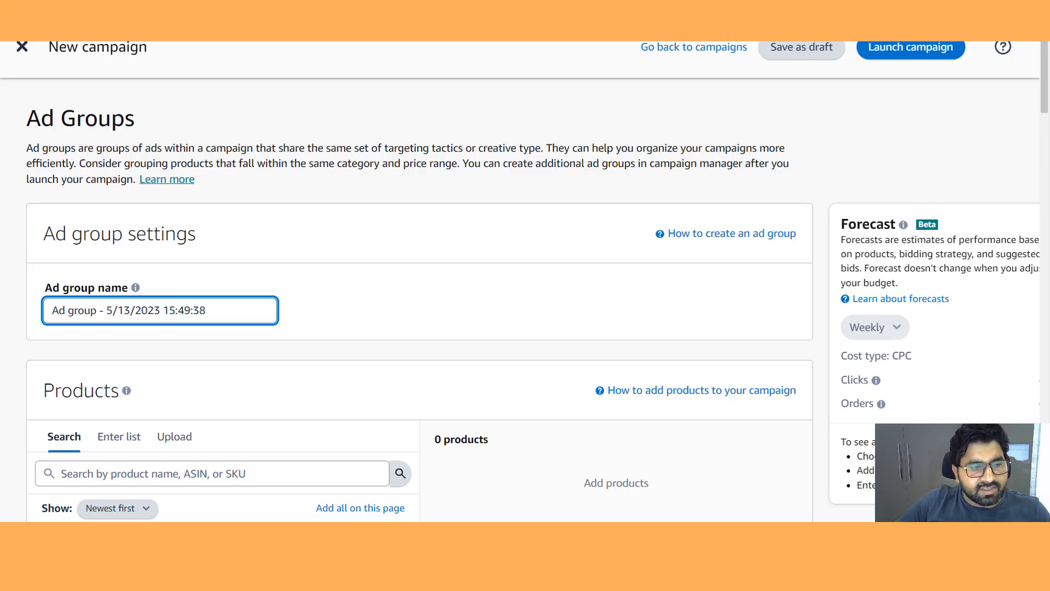
- Search the product list and add one product to the ad group
click(212, 473)
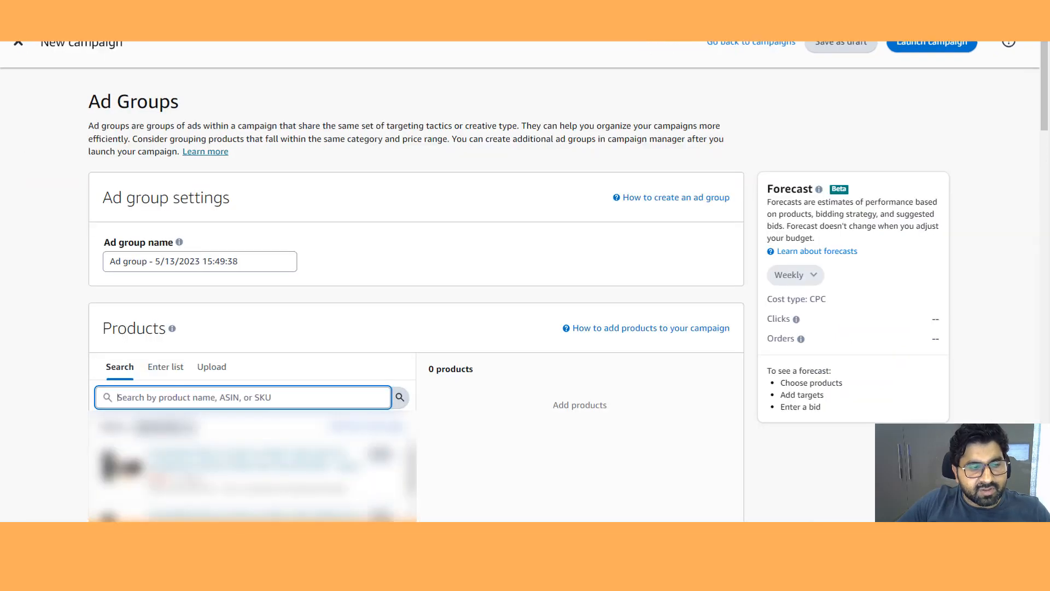
click(380, 454)
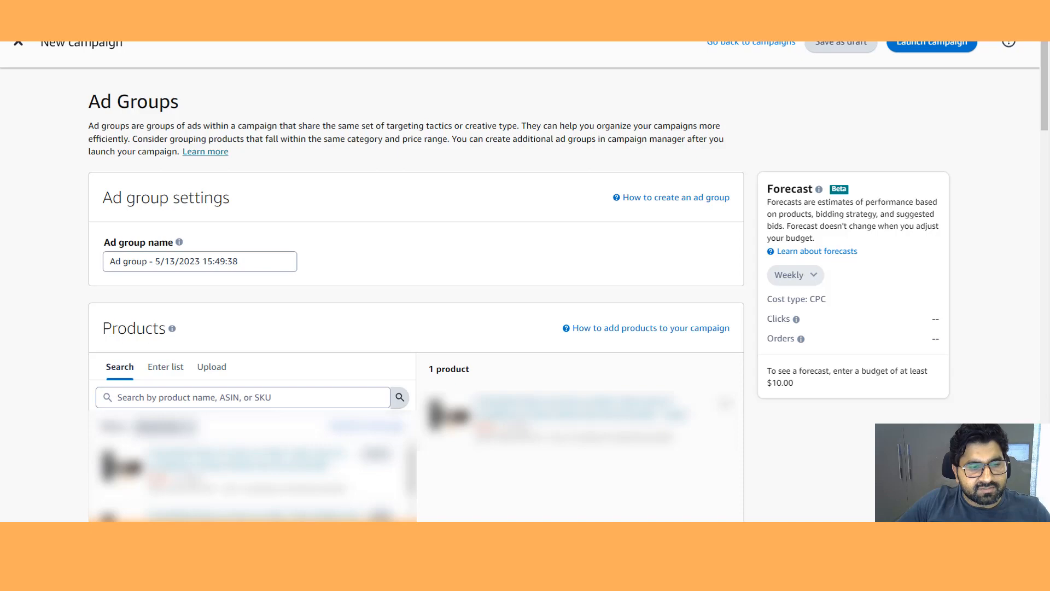
scroll(415, 295, down, 3)
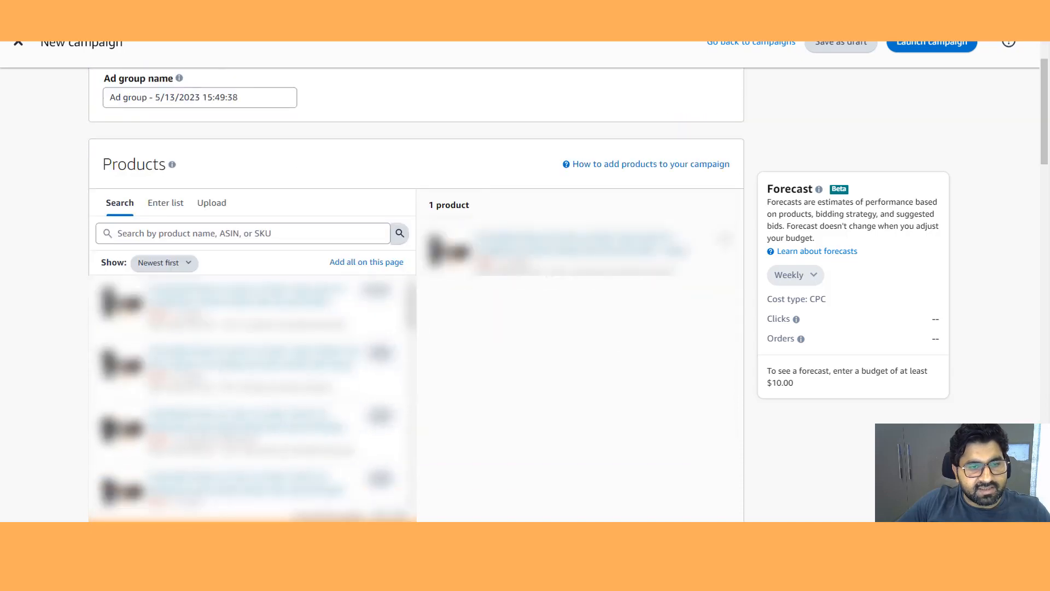
scroll(416, 295, down, 5)
scroll(416, 295, down, 4)
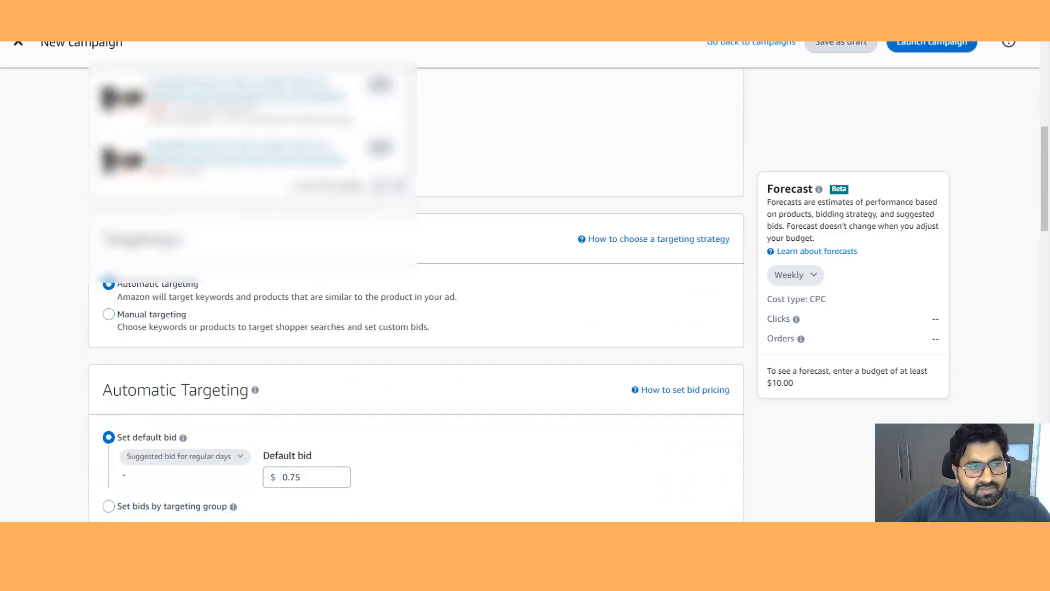
scroll(415, 296, down, 1)
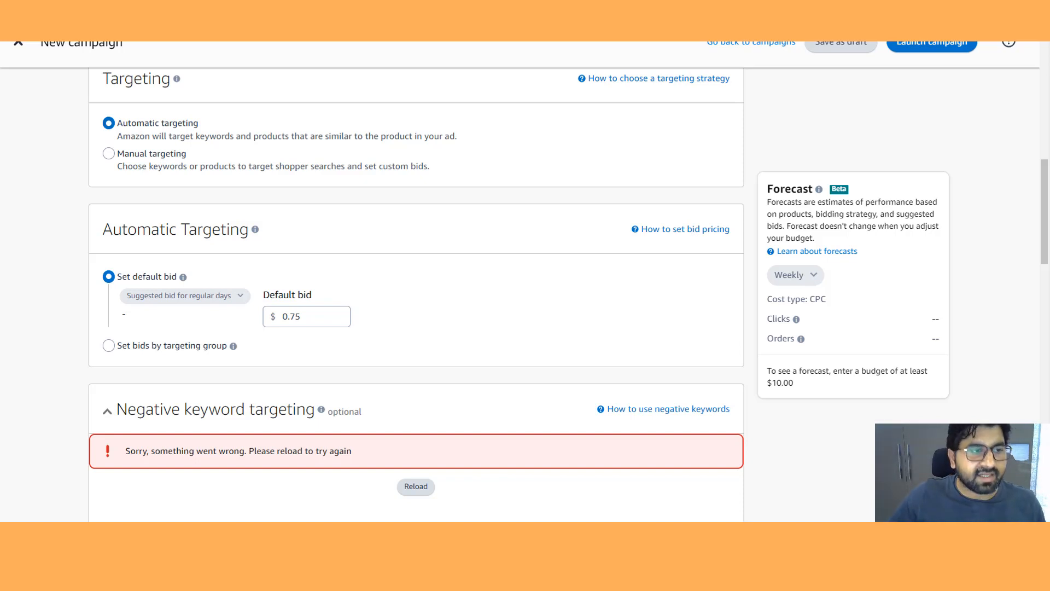
- Set the automatic targeting default bid to 0.50
scroll(417, 281, down, 1)
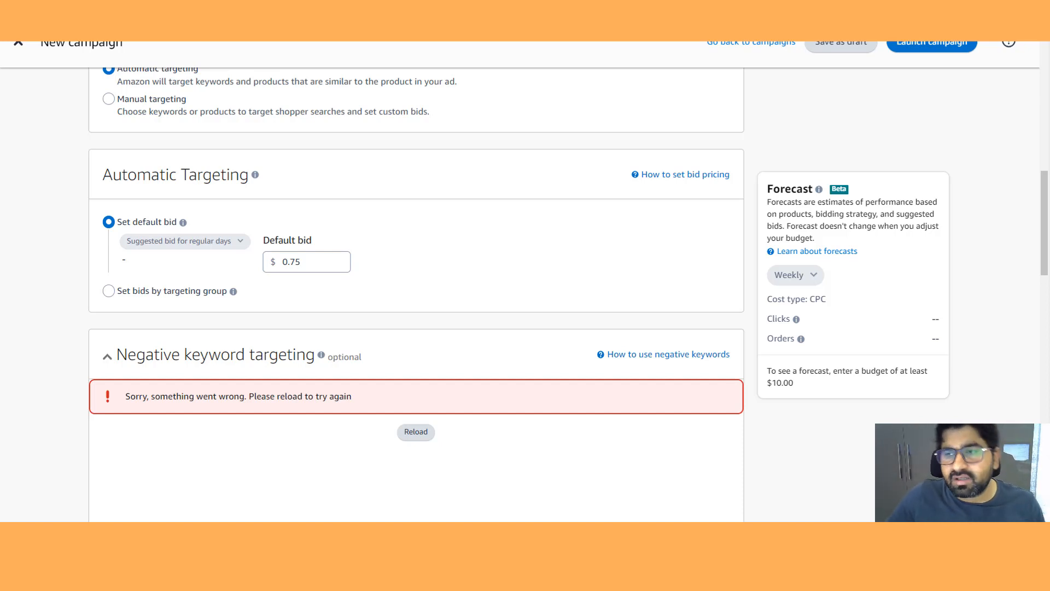
click(309, 262)
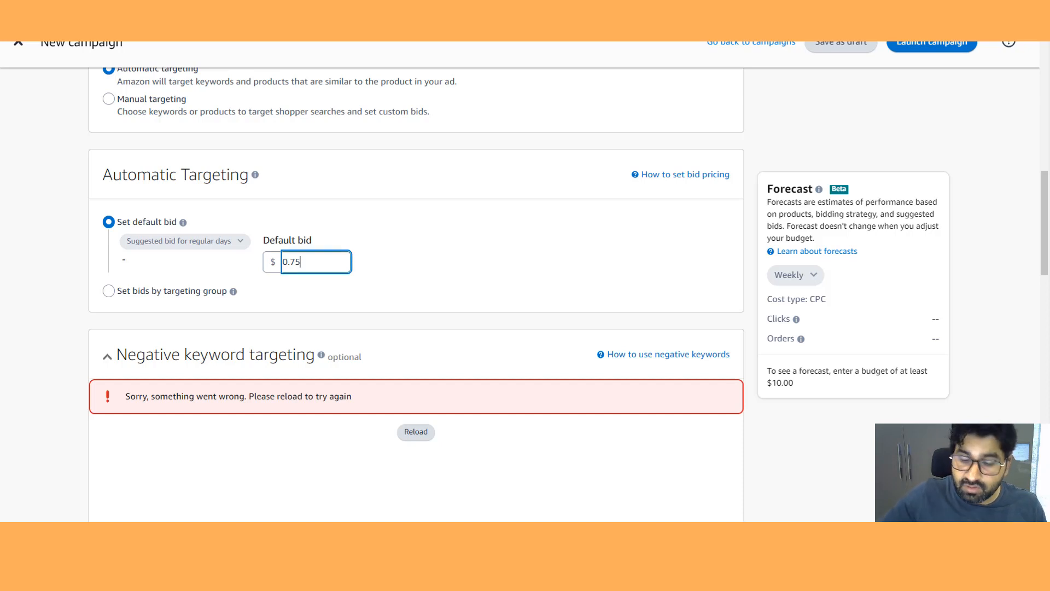
key(BackSpace)
key(BackSpace)
text(50)
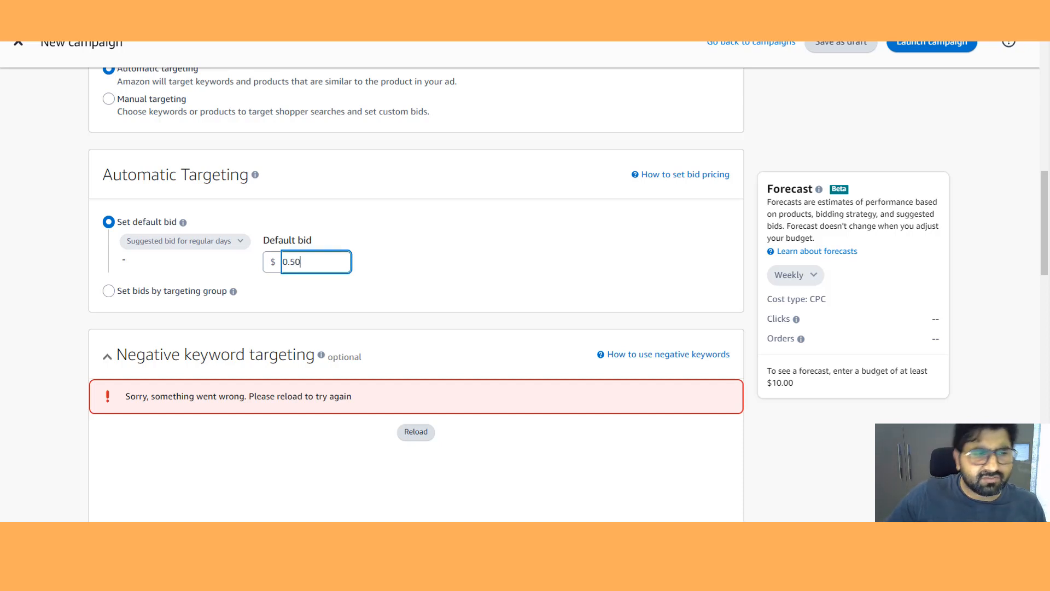
click(108, 291)
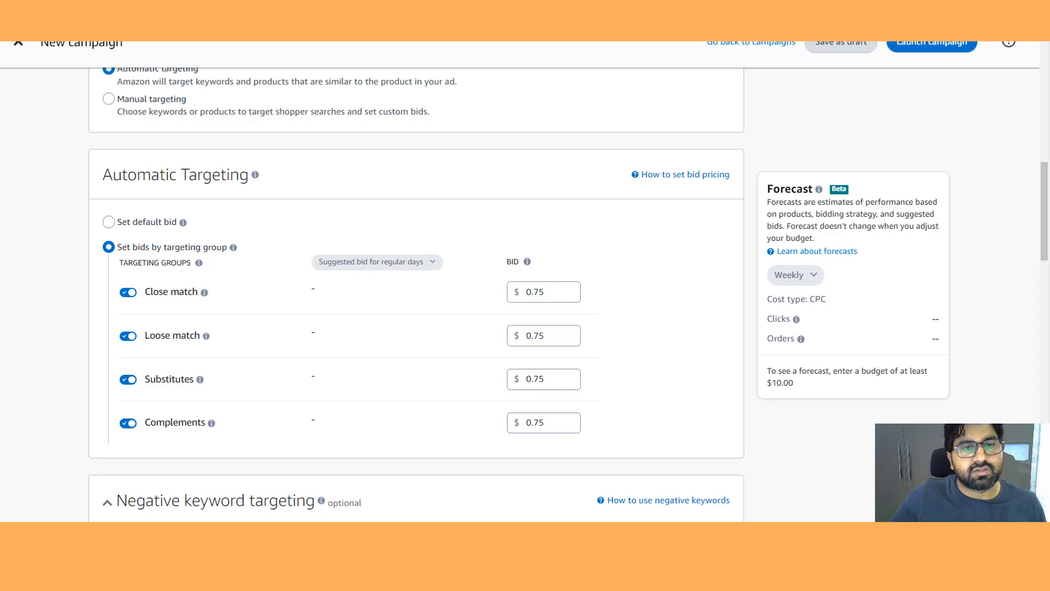
scroll(416, 290, up, 1)
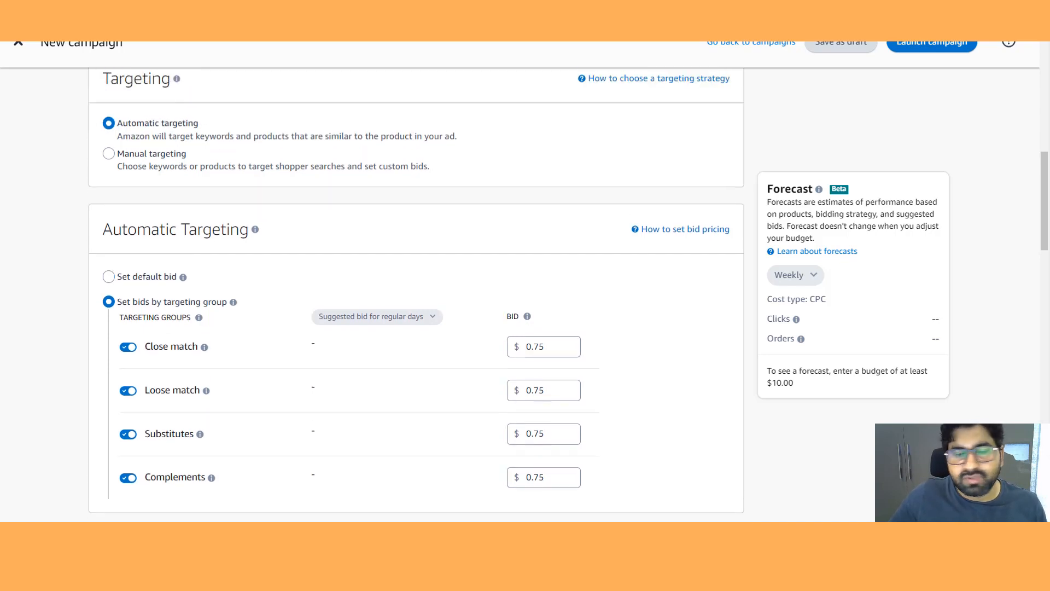
click(109, 276)
- Reload the negative keyword targeting section and focus its keyword list box
scroll(416, 290, down, 3)
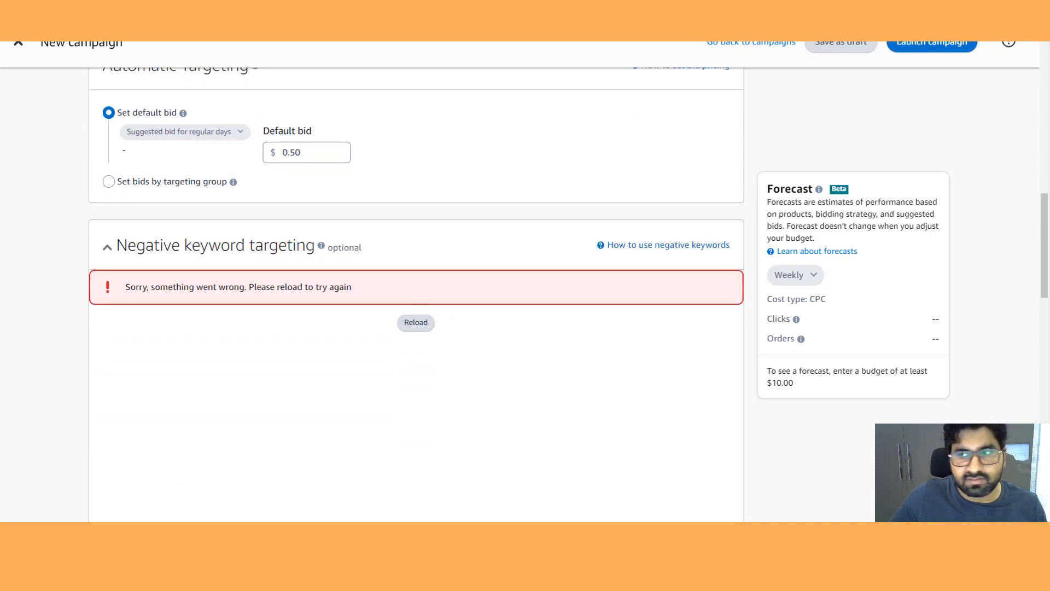
click(416, 322)
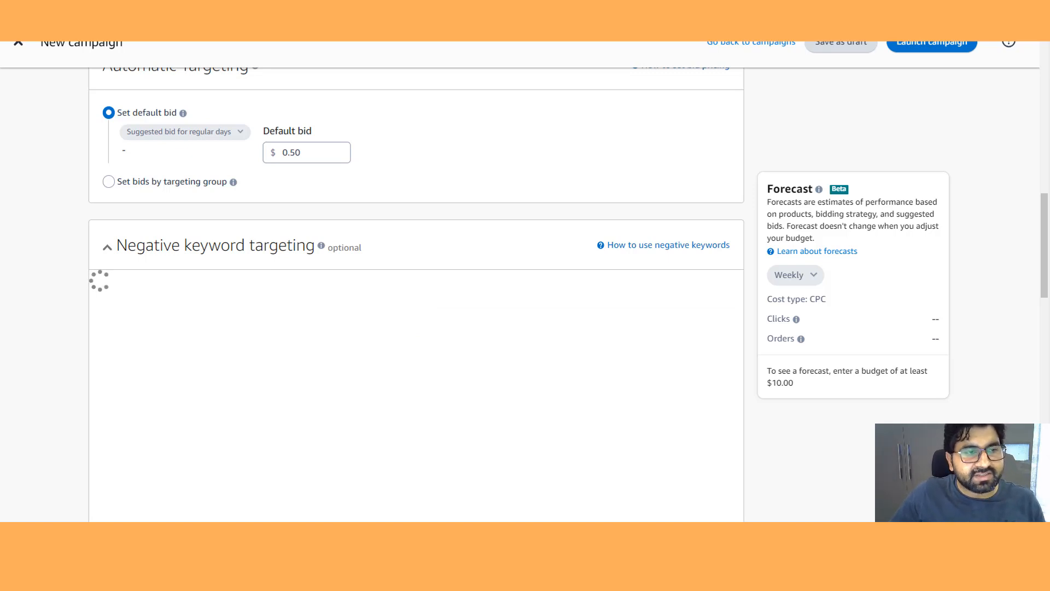
scroll(416, 290, down, 2)
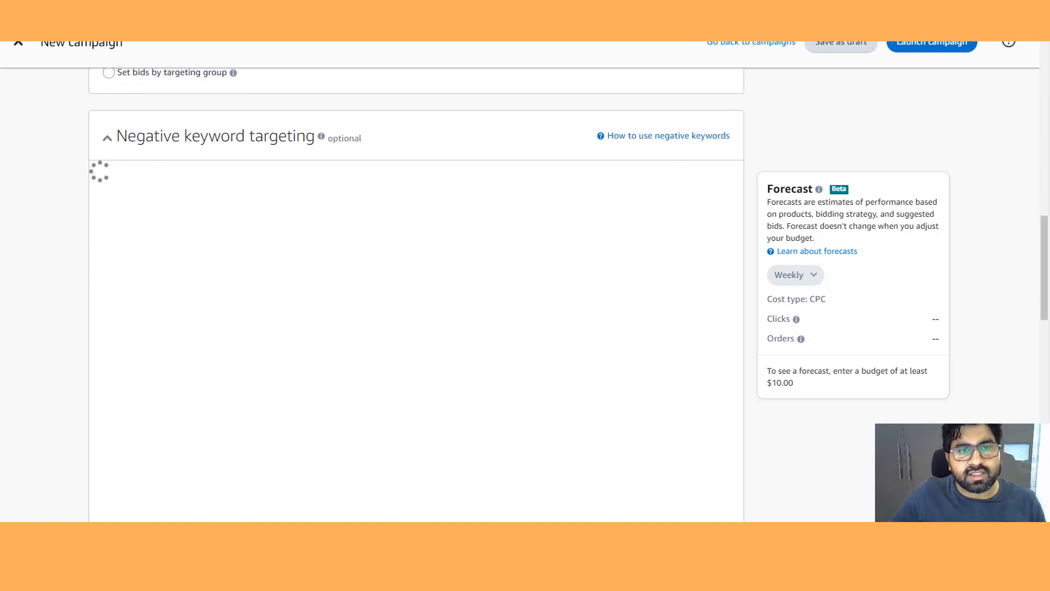
scroll(416, 290, up, 1)
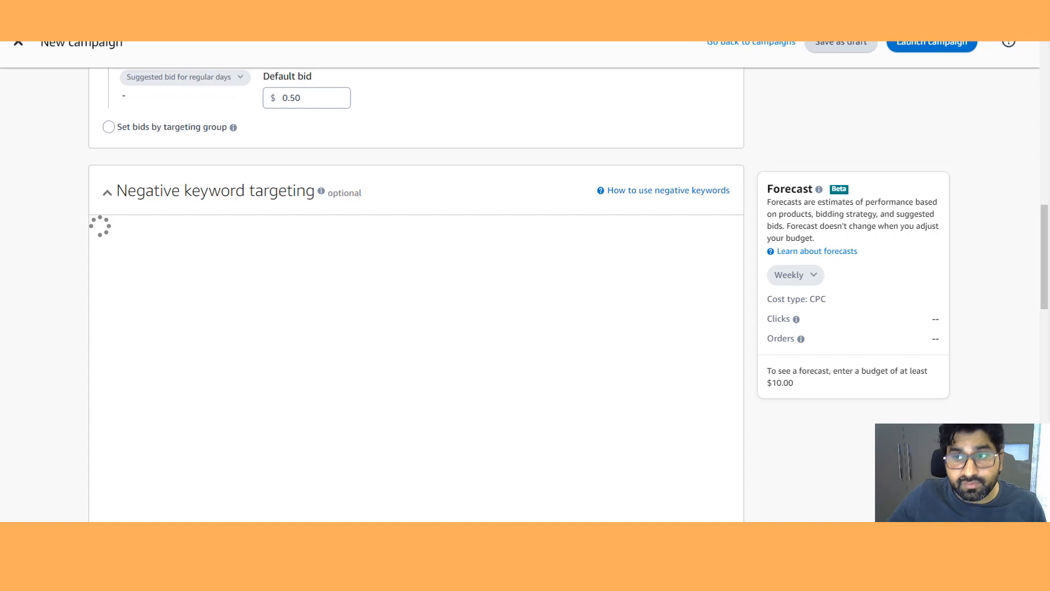
click(255, 318)
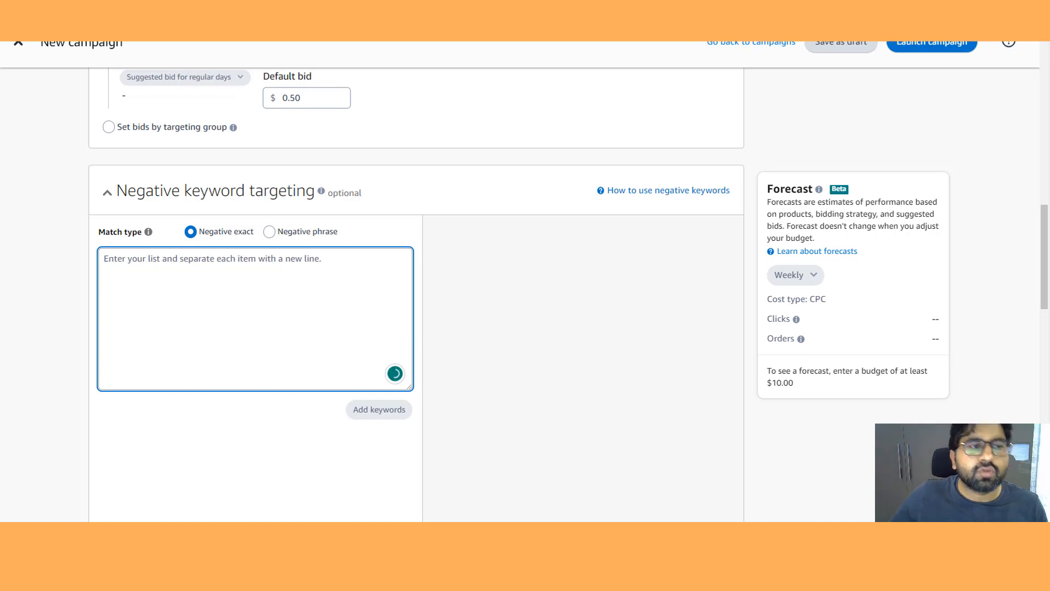
- Expand the negative product targeting section
scroll(415, 296, down, 8)
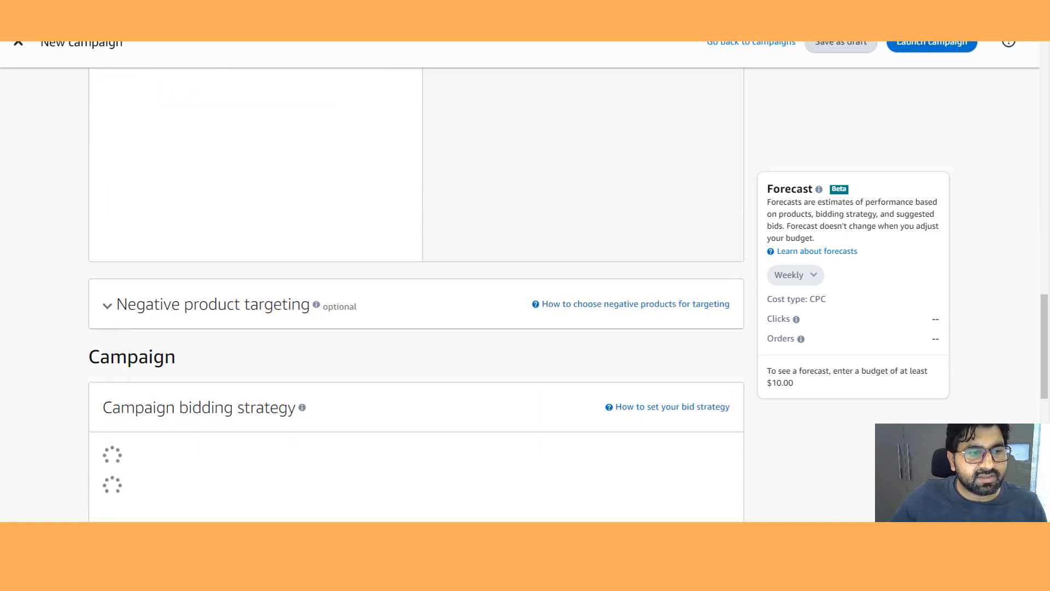
click(108, 306)
scroll(416, 296, down, 6)
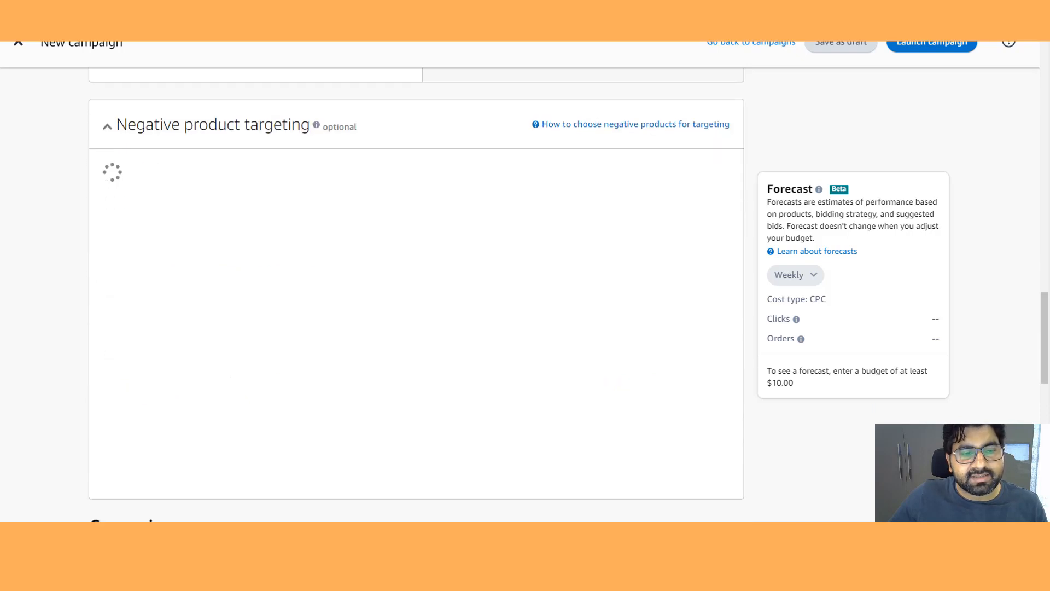
scroll(415, 295, down, 2)
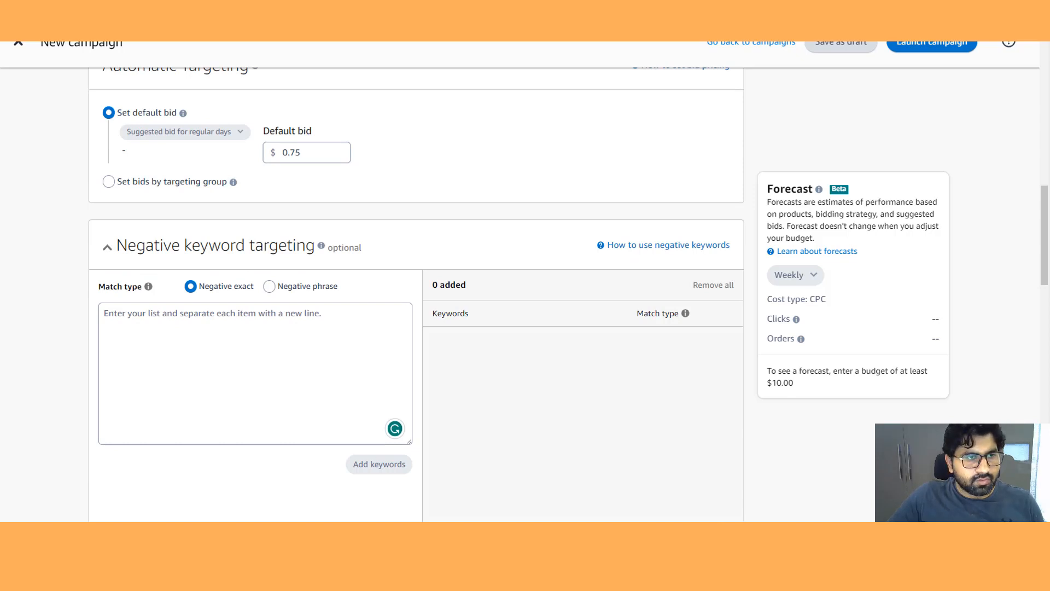
- Set the automatic targeting default bid to 0.50
mouse_move(321, 245)
click(315, 152)
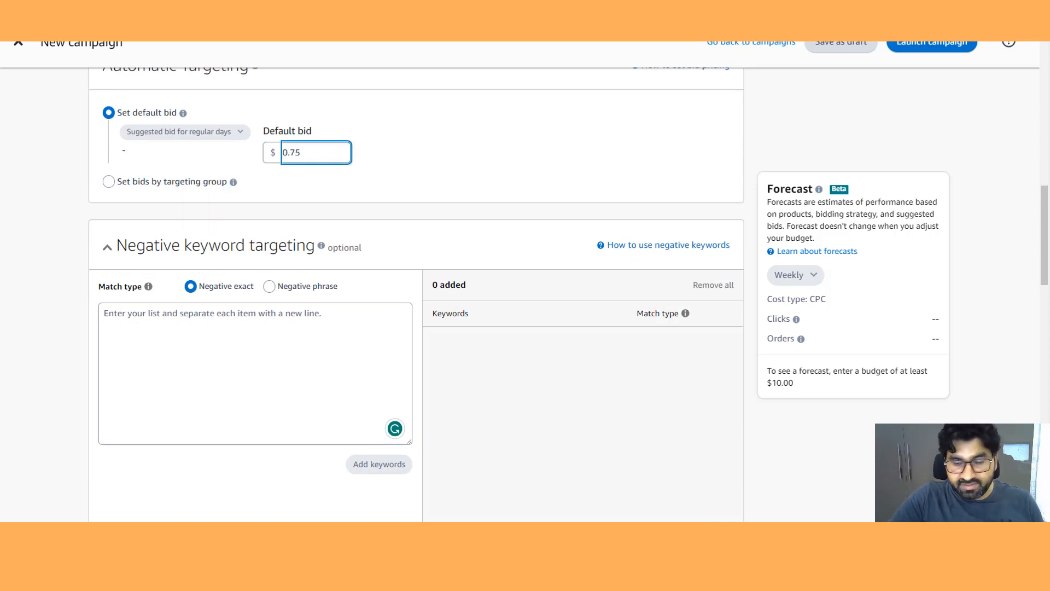
key(BackSpace)
key(BackSpace)
text(50)
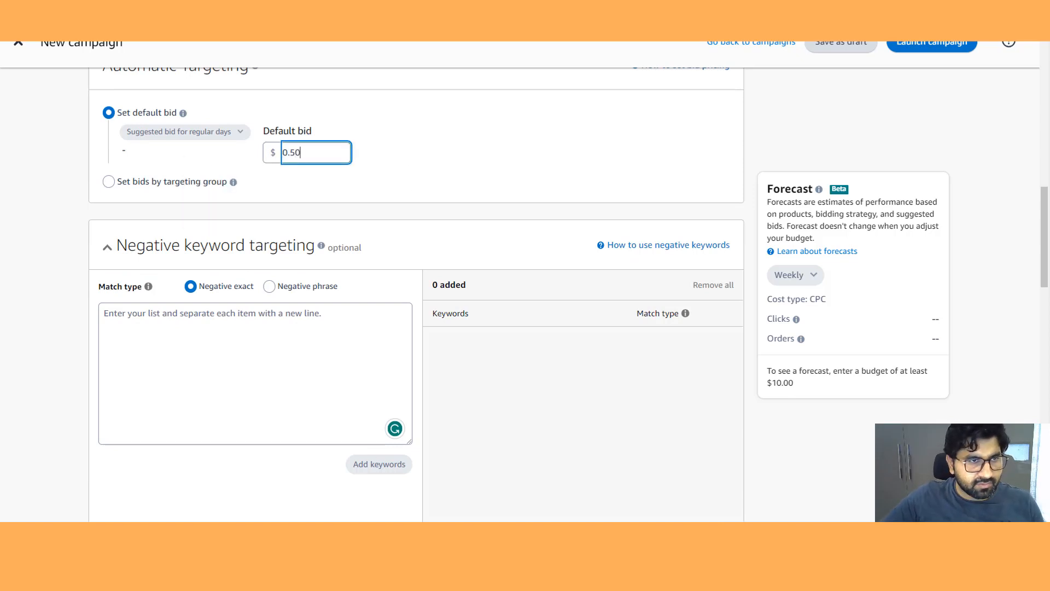
- Focus the negative keyword list box and expand the negative product targeting section
scroll(315, 219, down, 2)
click(315, 219)
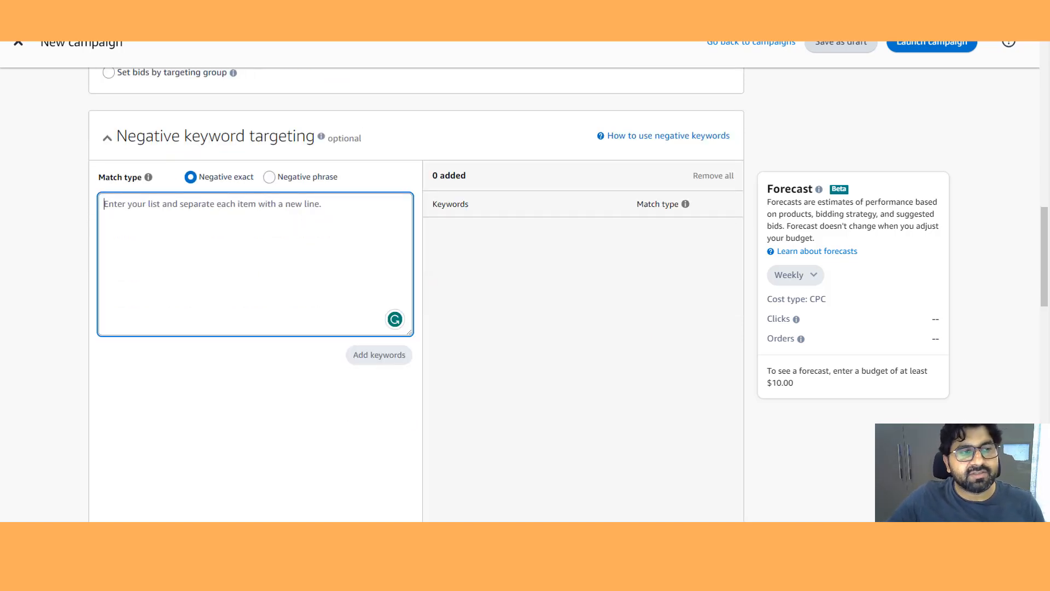
scroll(415, 296, down, 8)
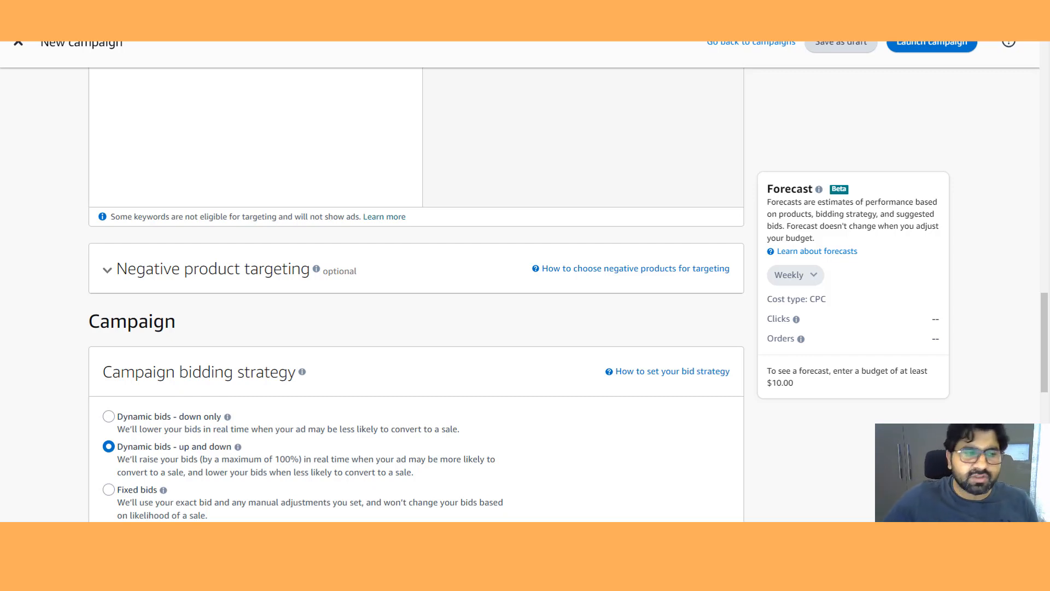
click(107, 269)
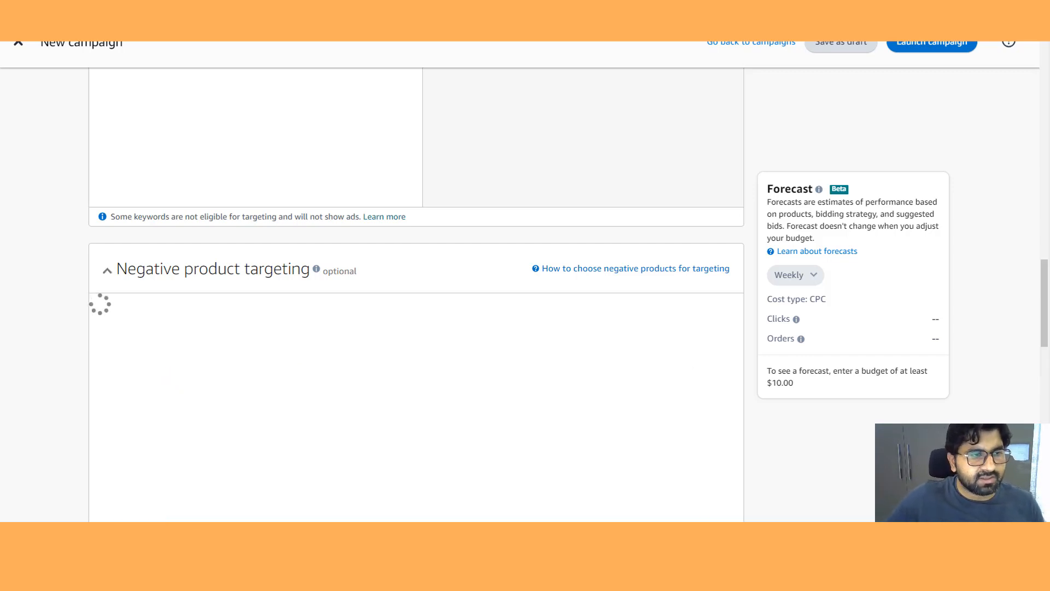
scroll(415, 295, down, 8)
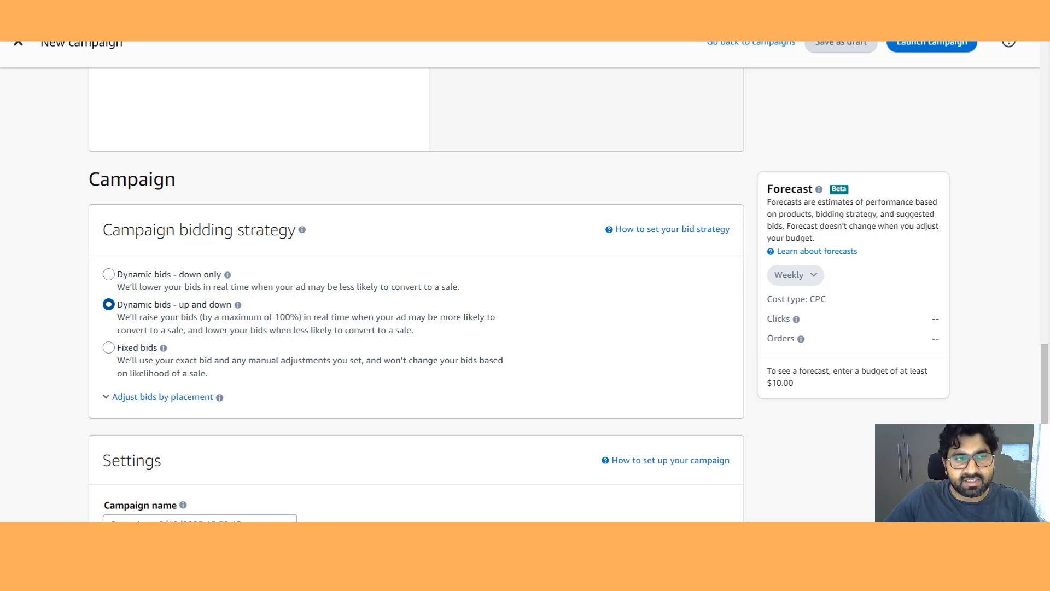
- Choose No Portfolio as the campaign's portfolio
scroll(416, 296, up, 5)
scroll(416, 295, up, 4)
scroll(415, 295, down, 5)
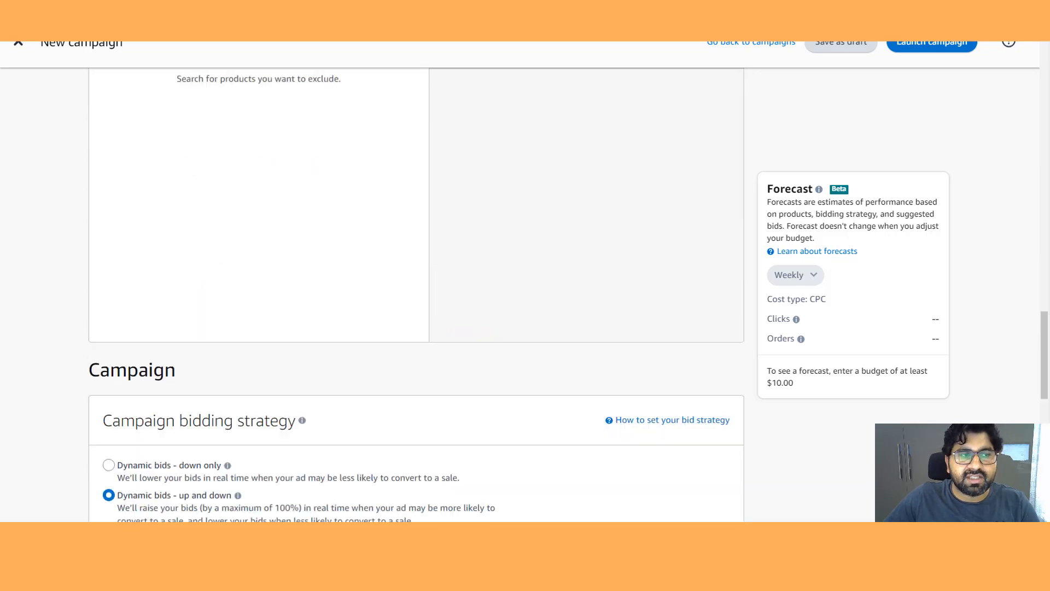
scroll(416, 295, down, 4)
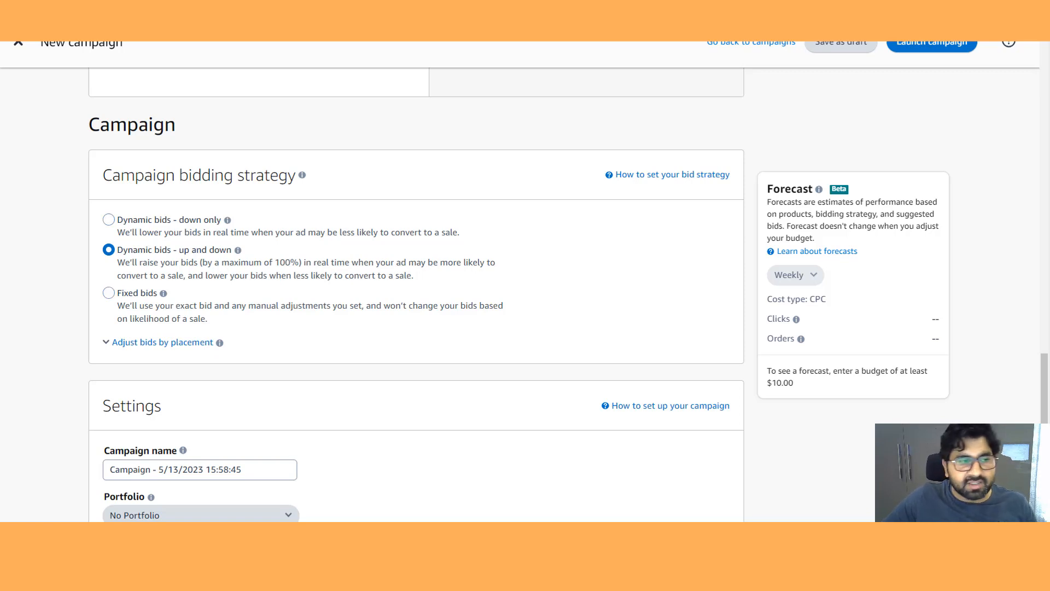
scroll(416, 295, down, 2)
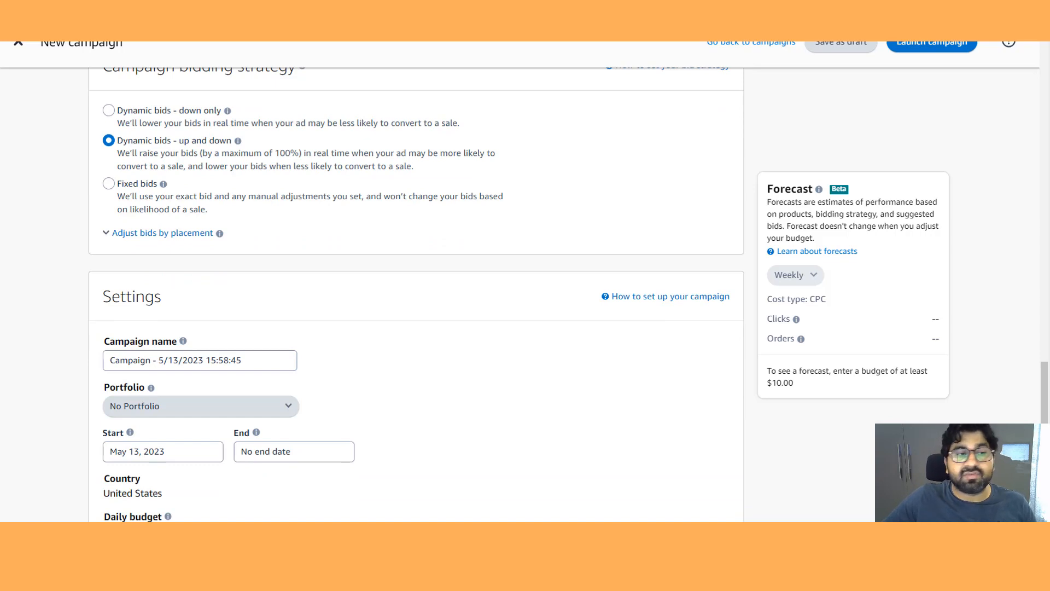
scroll(415, 295, down, 2)
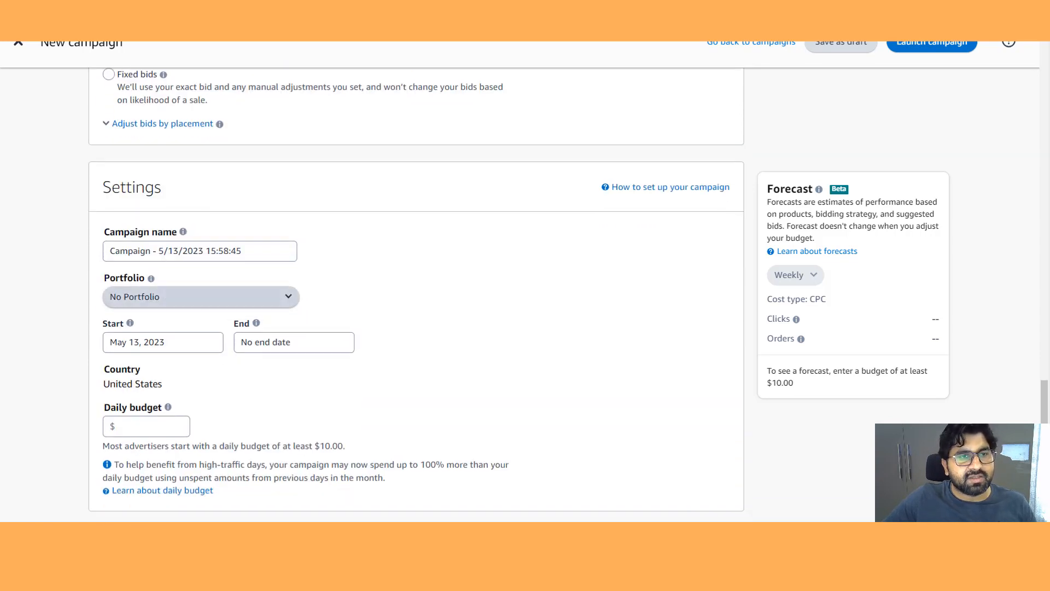
click(200, 297)
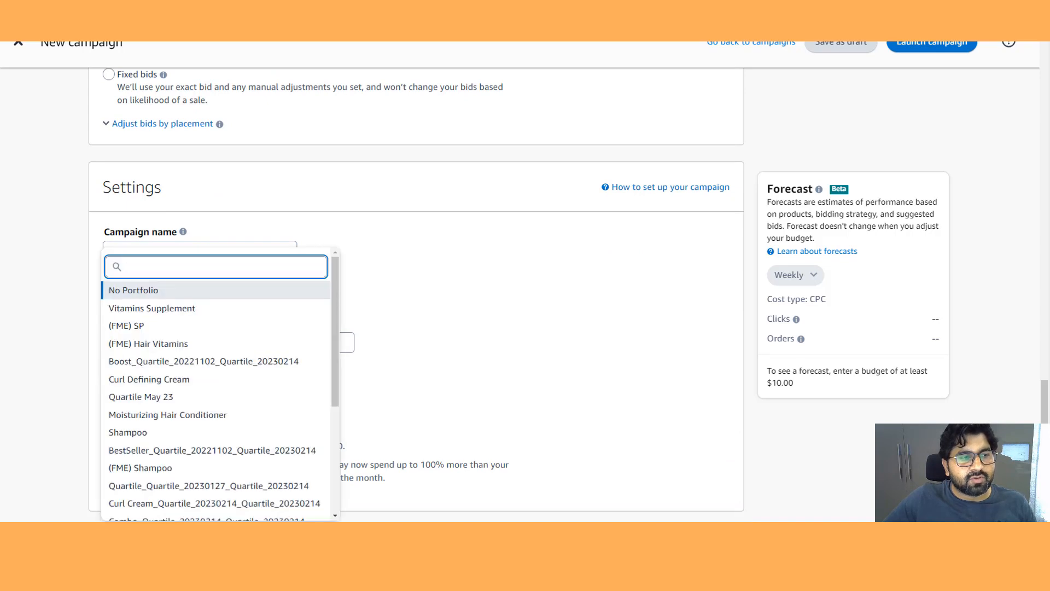
click(201, 294)
- Set the campaign's daily budget to $10
scroll(417, 295, down, 1)
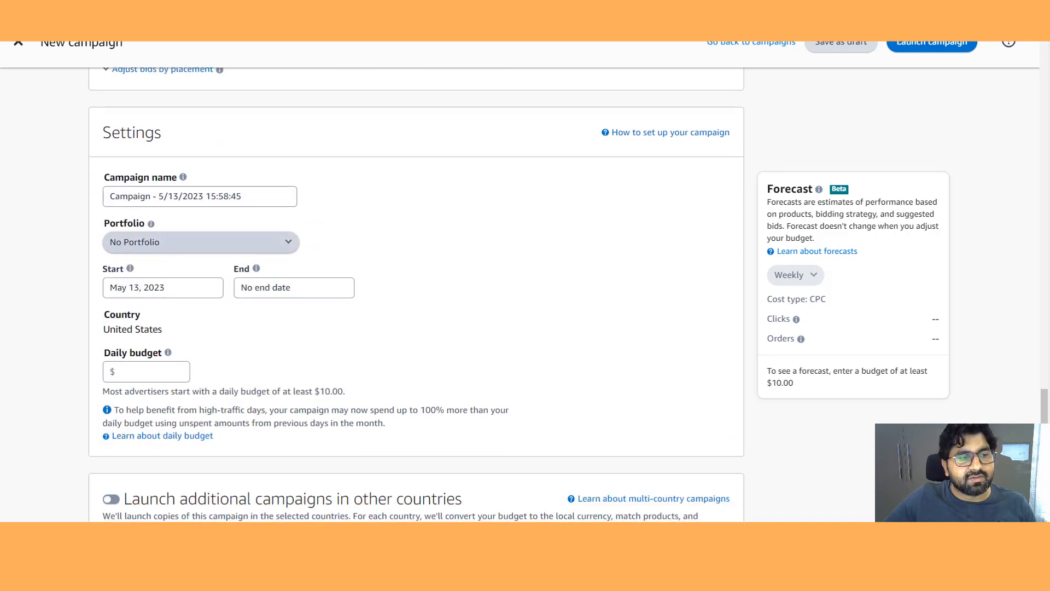
click(155, 371)
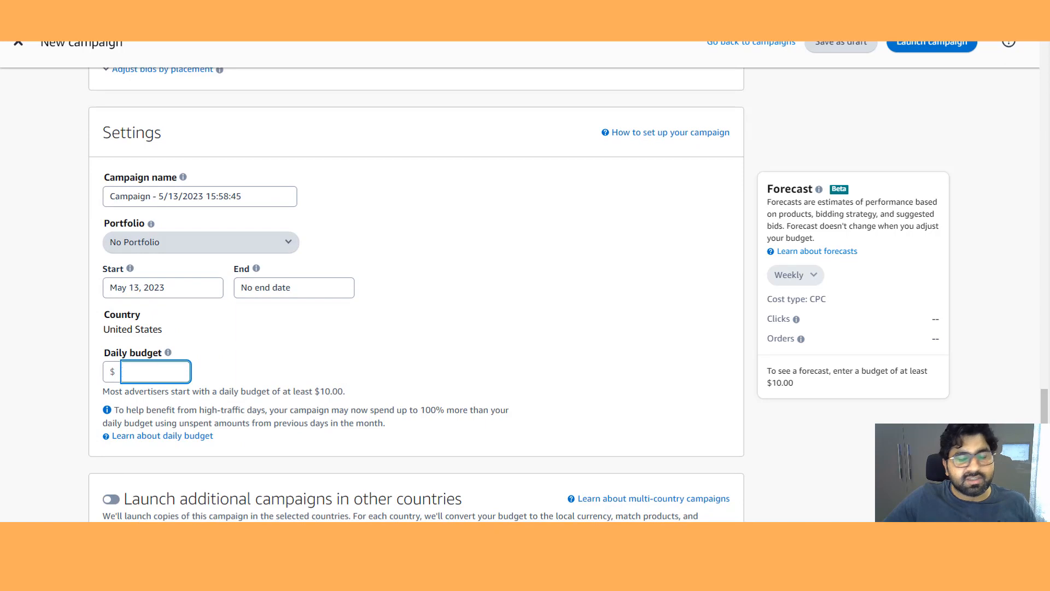
text(10)
- Review the negative targeting, bidding strategy and settings sections of the campaign form
scroll(416, 294, down, 4)
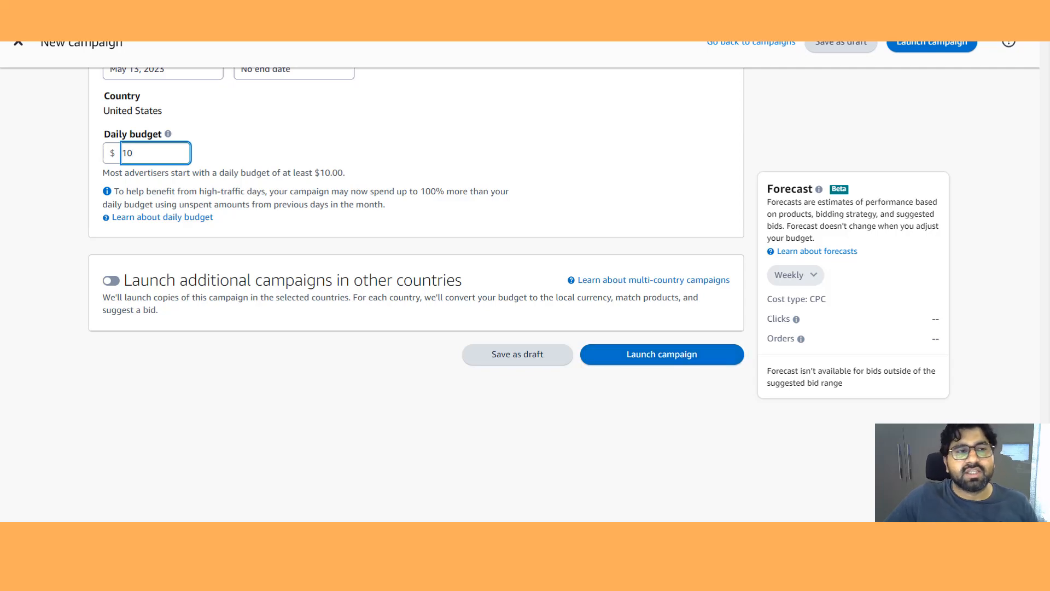
scroll(417, 263, up, 8)
scroll(417, 295, up, 20)
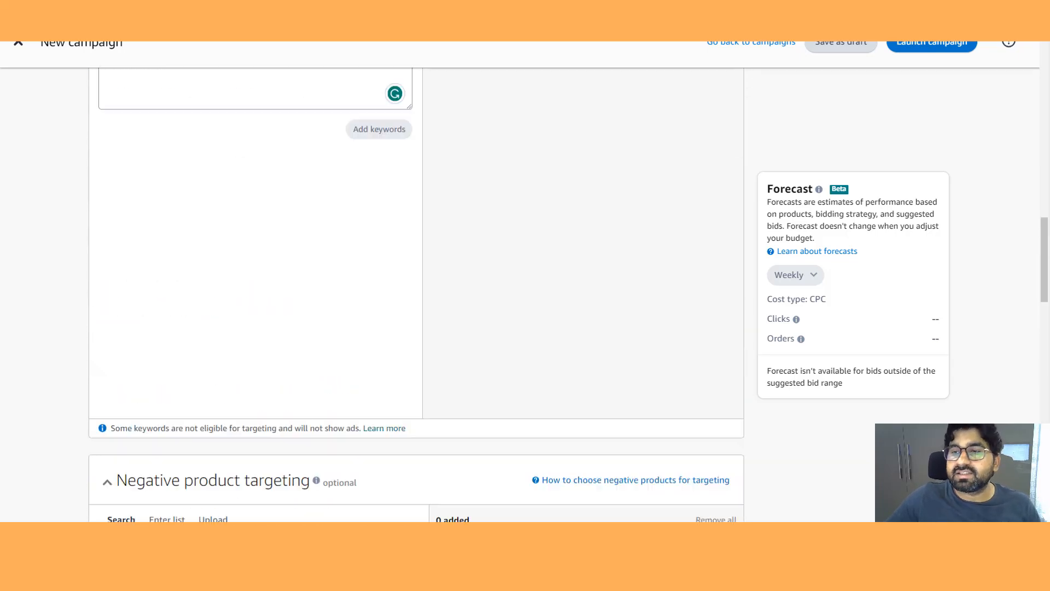
scroll(415, 295, down, 8)
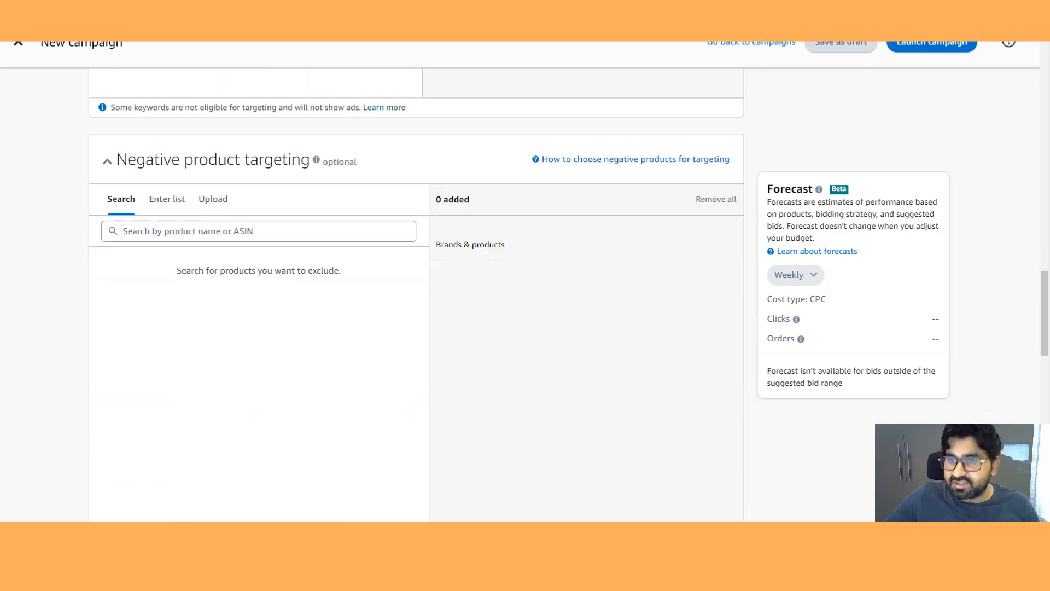
scroll(416, 295, down, 12)
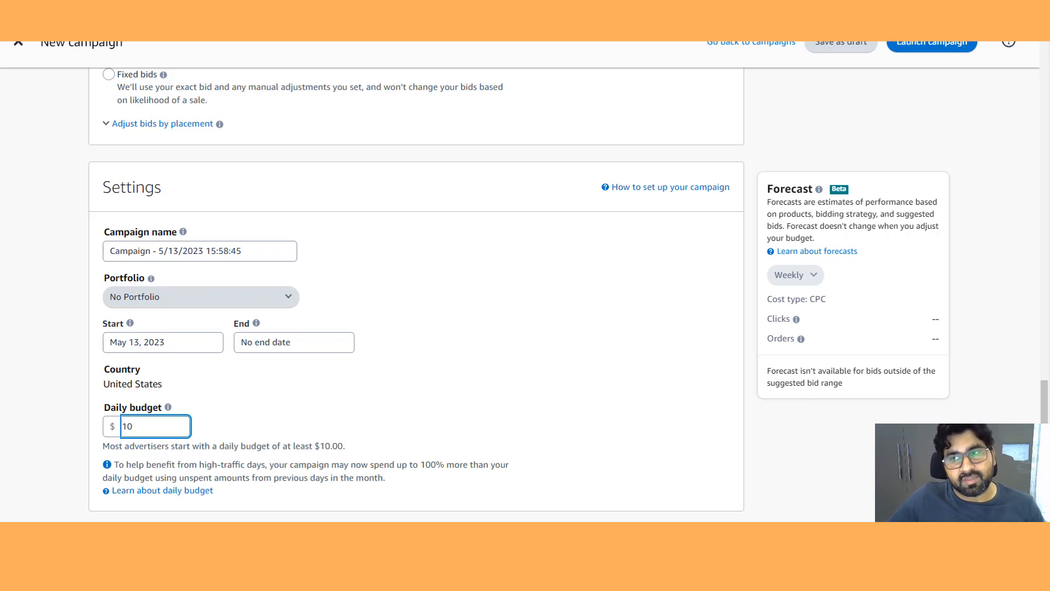
scroll(416, 296, up, 15)
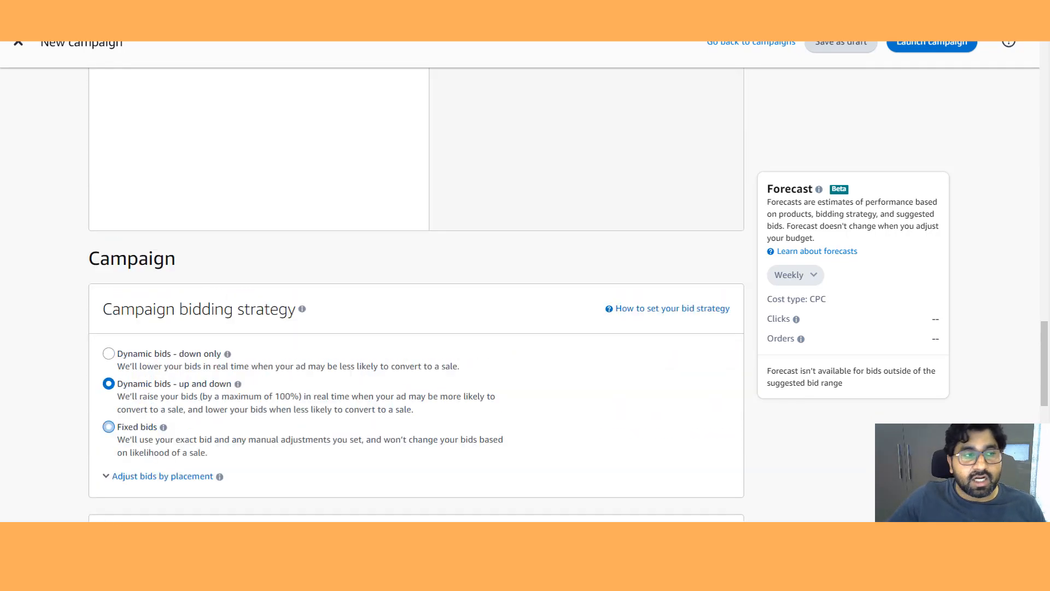
scroll(415, 295, up, 8)
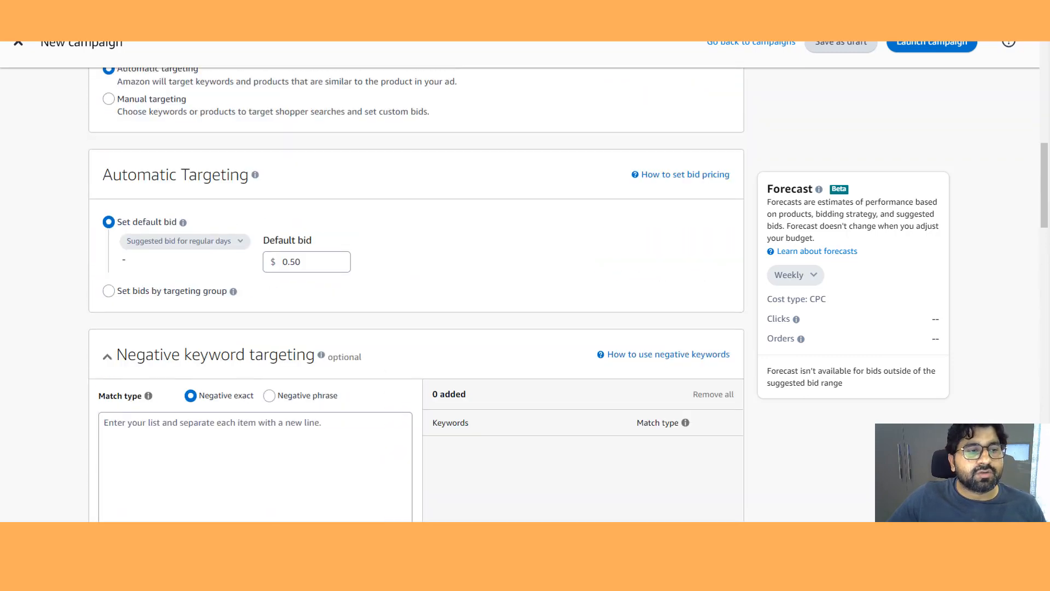
scroll(109, 317, up, 6)
scroll(109, 317, down, 2)
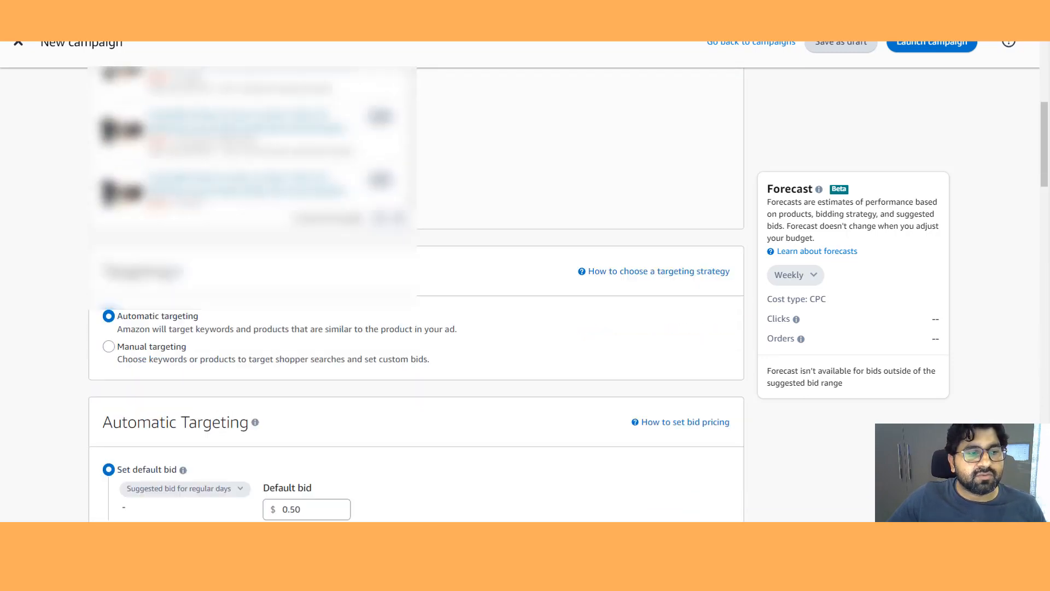
- Switch the campaign's targeting to manual targeting
click(109, 317)
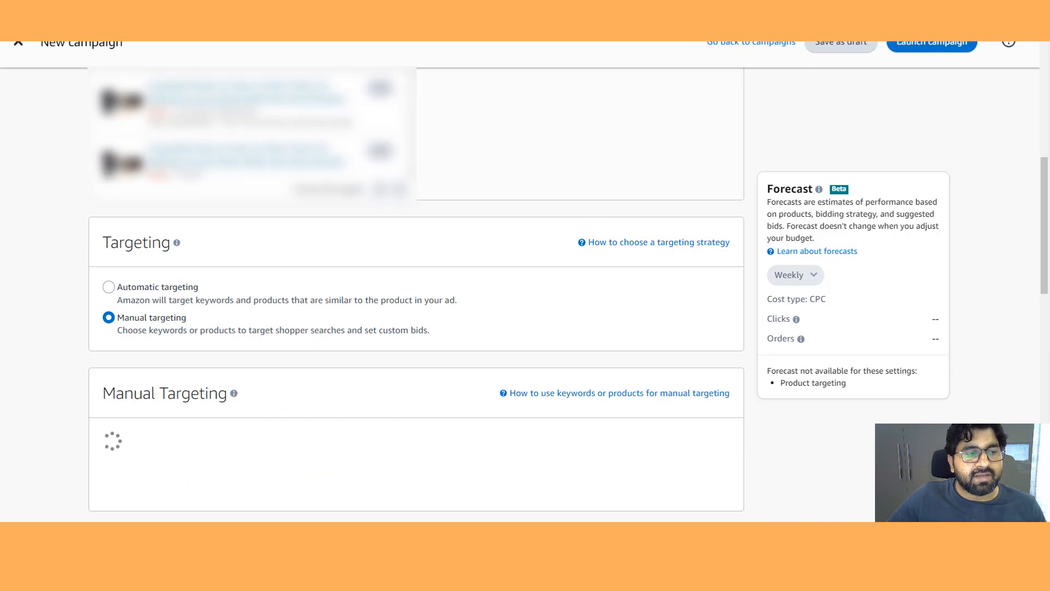
scroll(416, 295, down, 2)
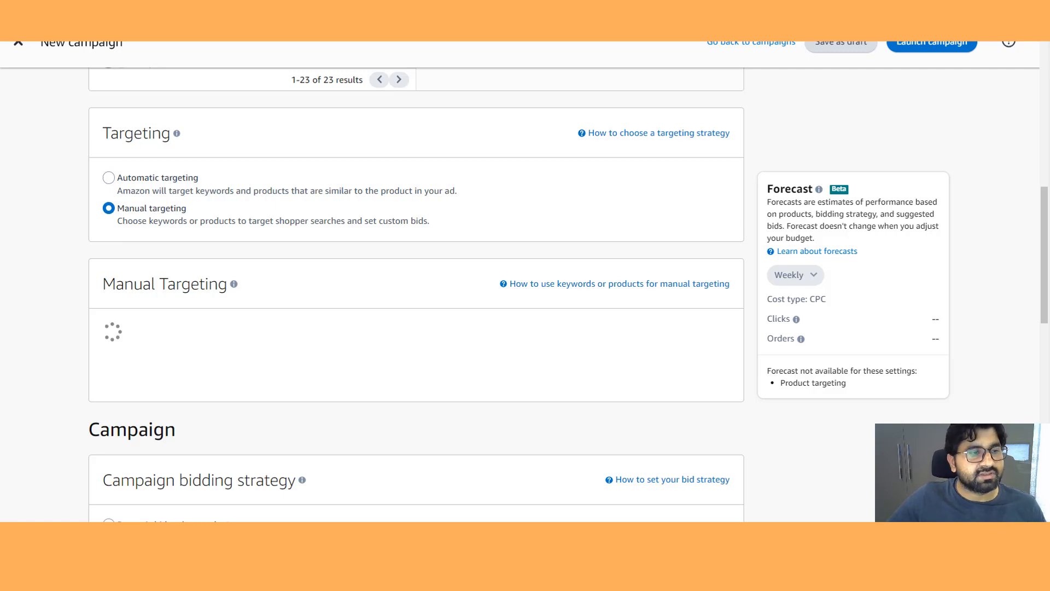
scroll(416, 295, down, 3)
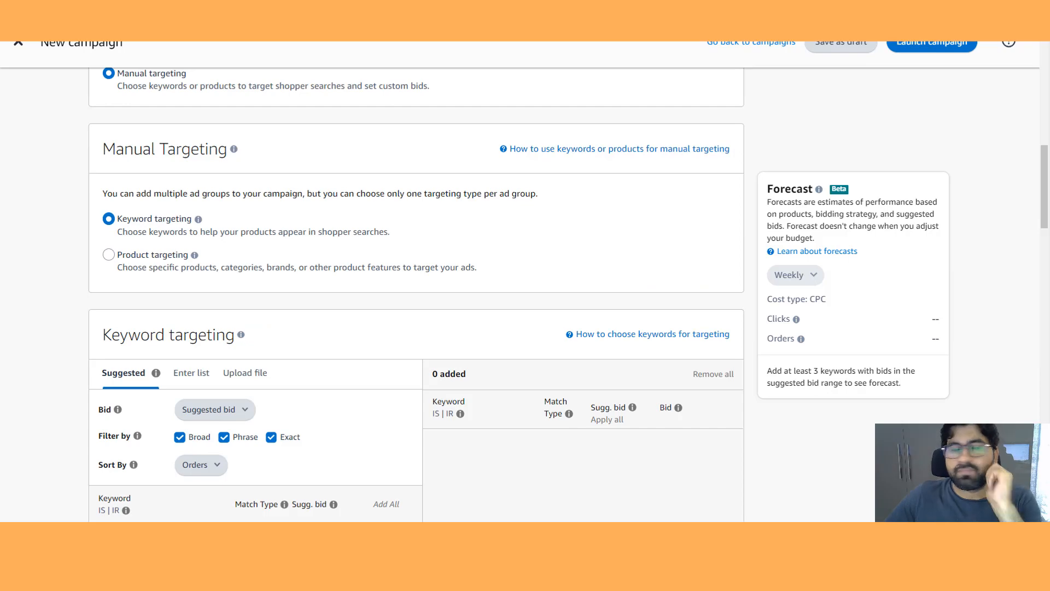
scroll(415, 295, up, 5)
scroll(415, 296, down, 2)
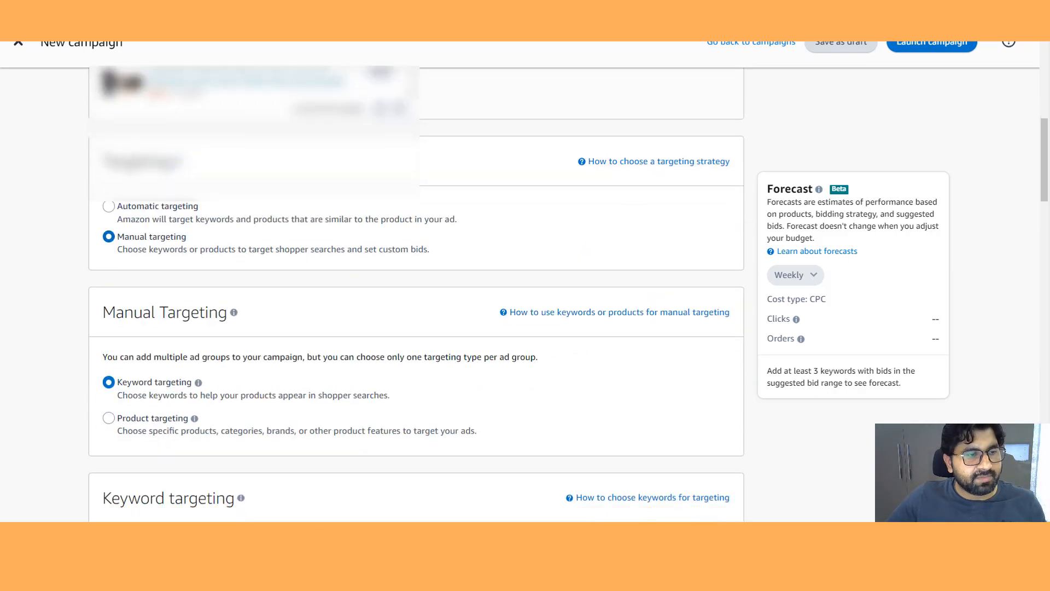
scroll(416, 295, down, 1)
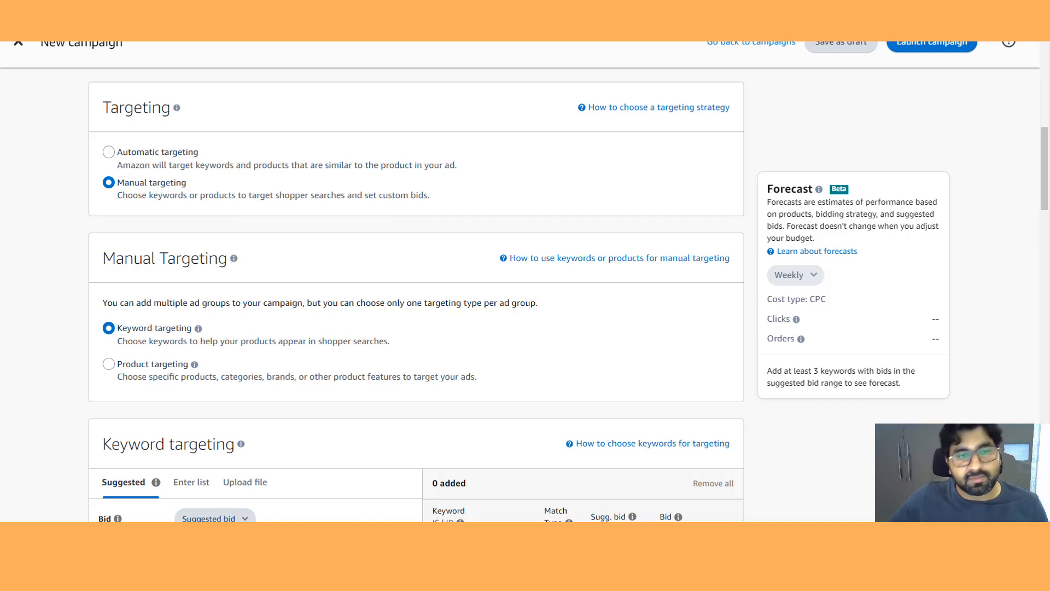
- Choose Suggested bid for keyword bids and sort suggested keywords by Orders
scroll(416, 295, down, 4)
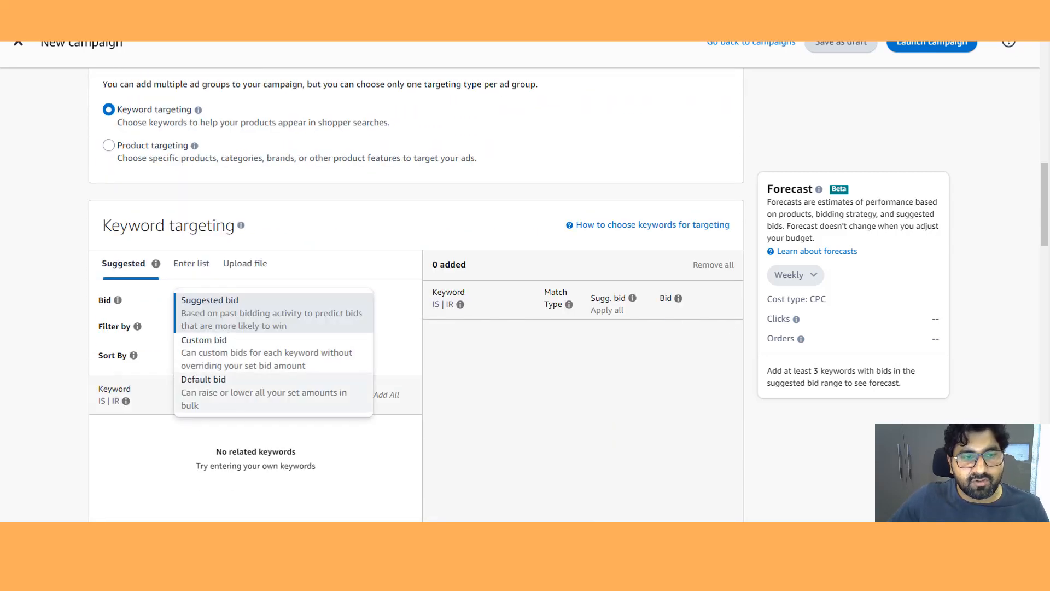
key(Escape)
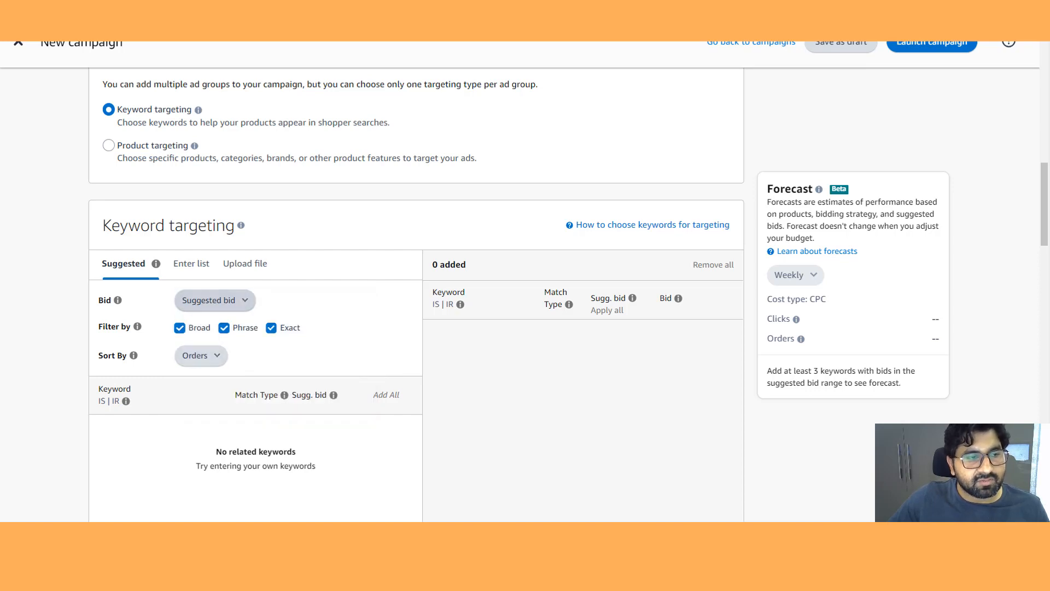
click(215, 301)
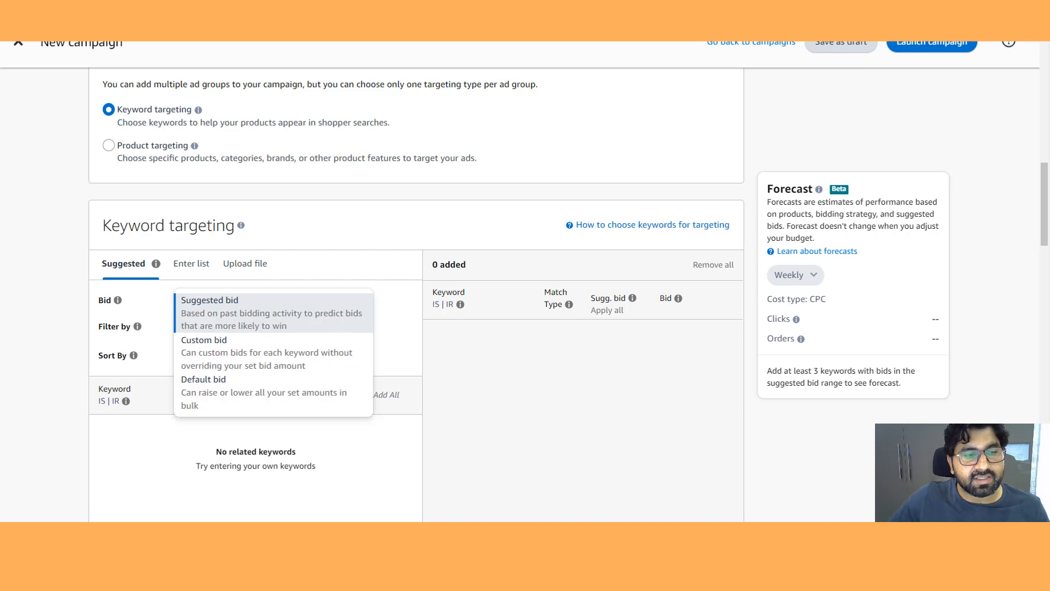
click(215, 307)
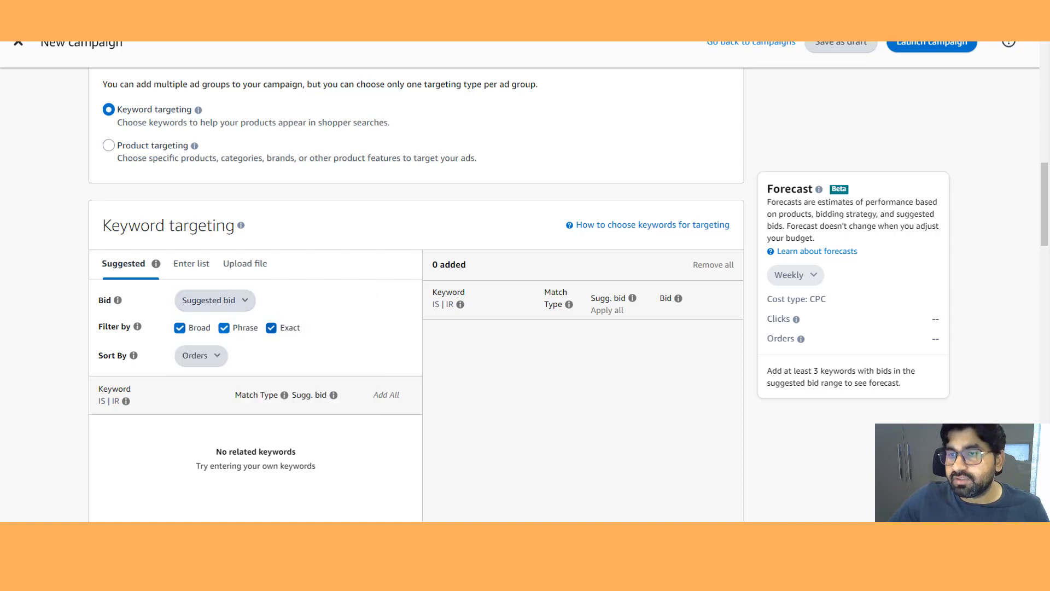
click(200, 356)
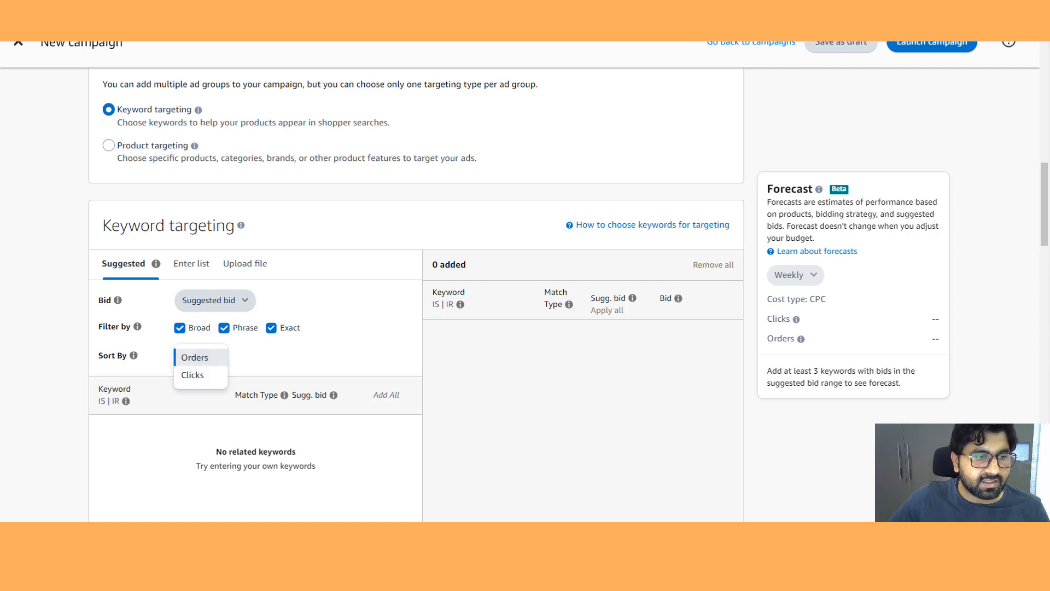
click(200, 357)
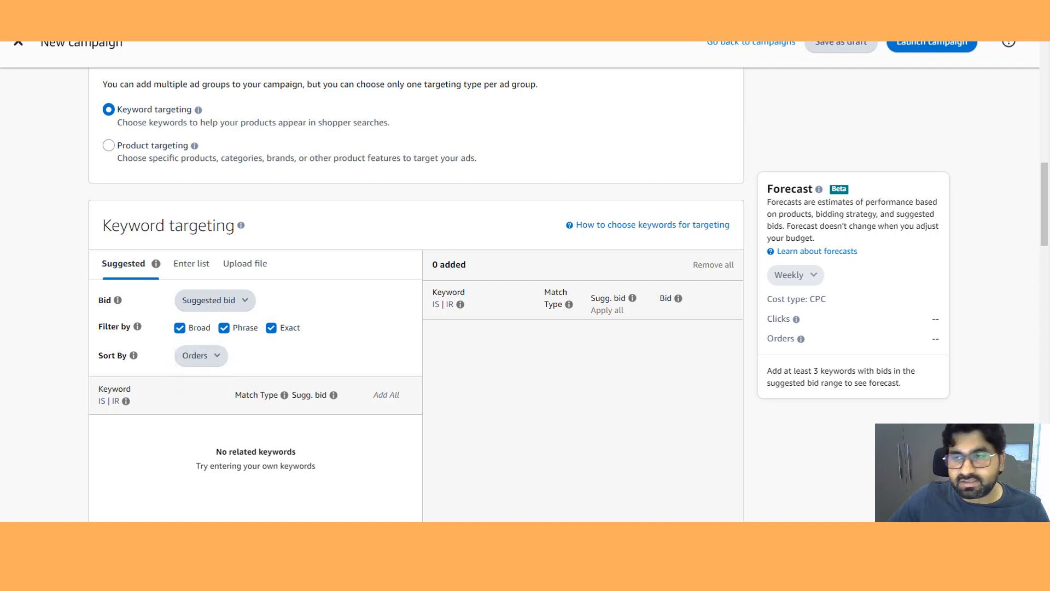
- Uncheck the Phrase match type filter for suggested keywords
scroll(415, 295, down, 3)
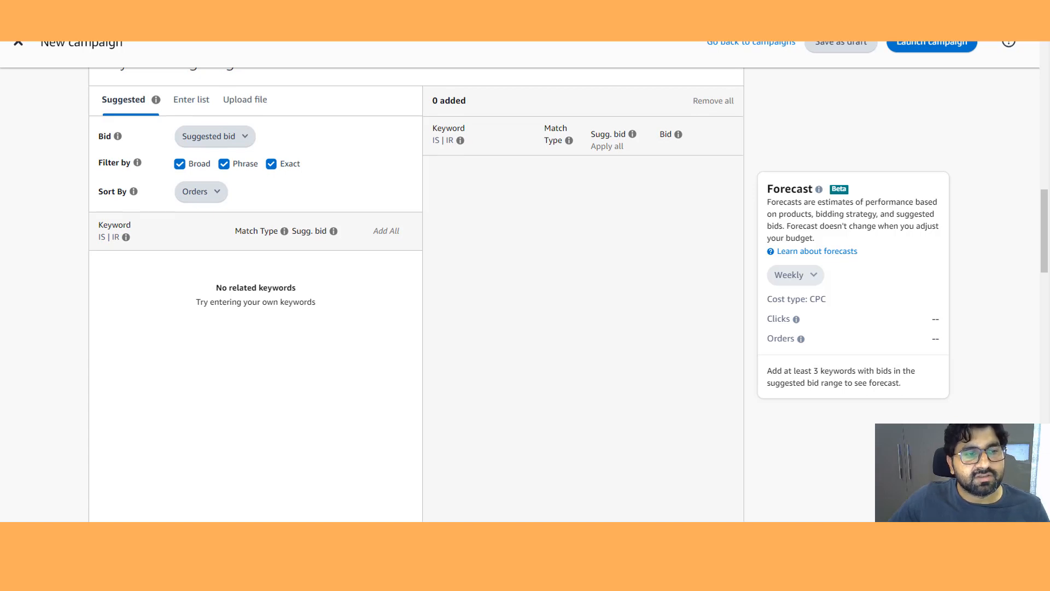
scroll(416, 295, down, 3)
scroll(416, 295, up, 2)
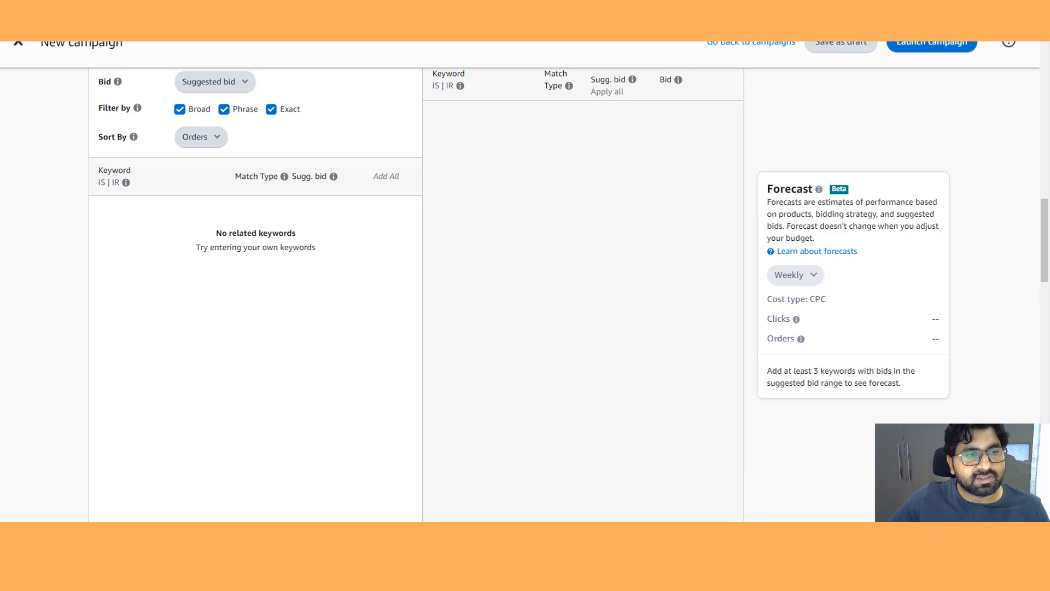
triple_click(254, 233)
click(255, 234)
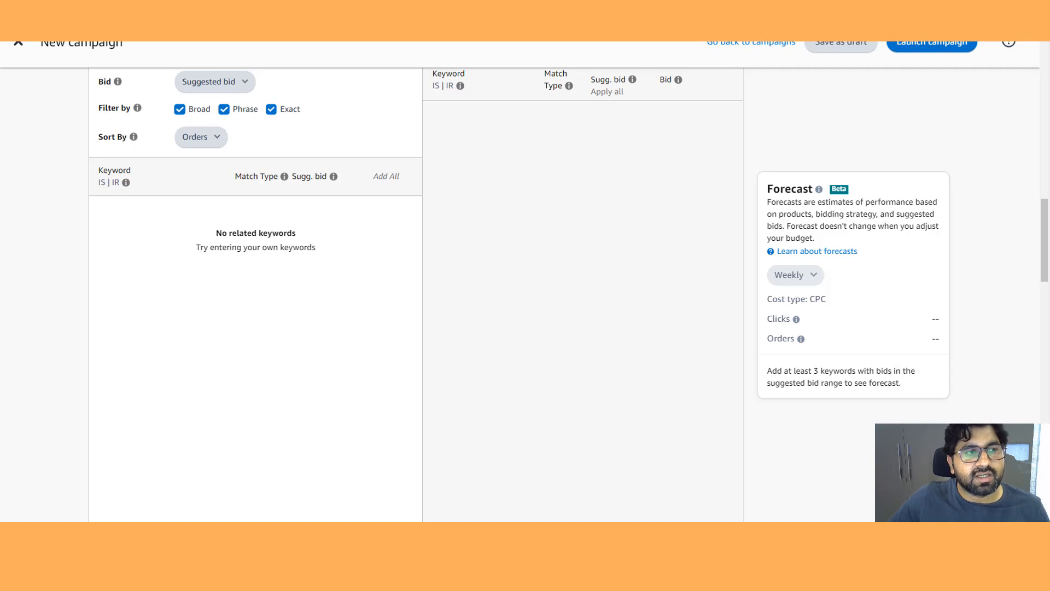
click(223, 109)
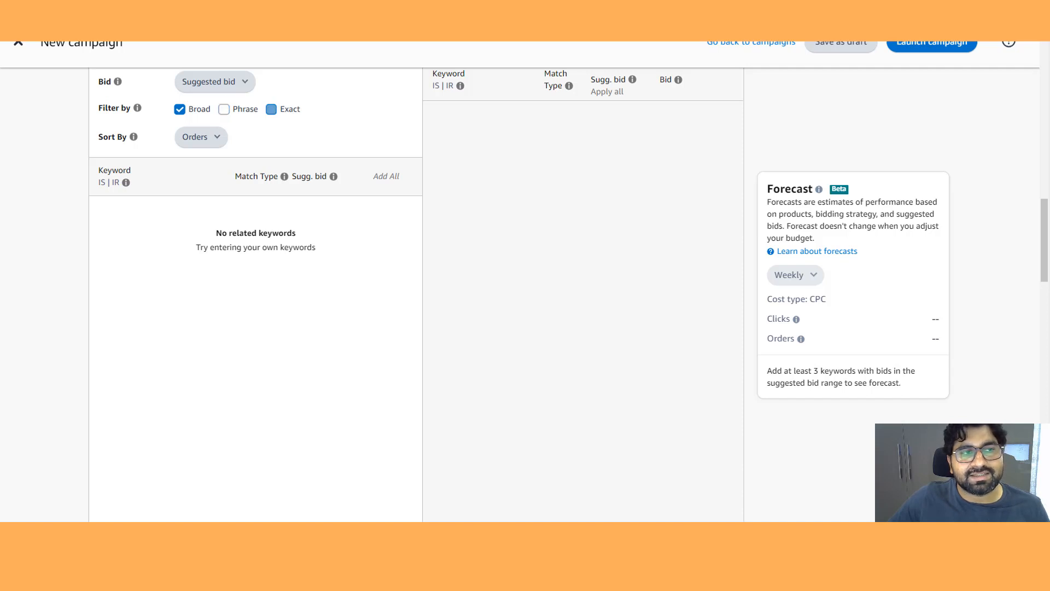
- Uncheck the Exact match type filter so only Broad suggested keywords are shown
click(271, 109)
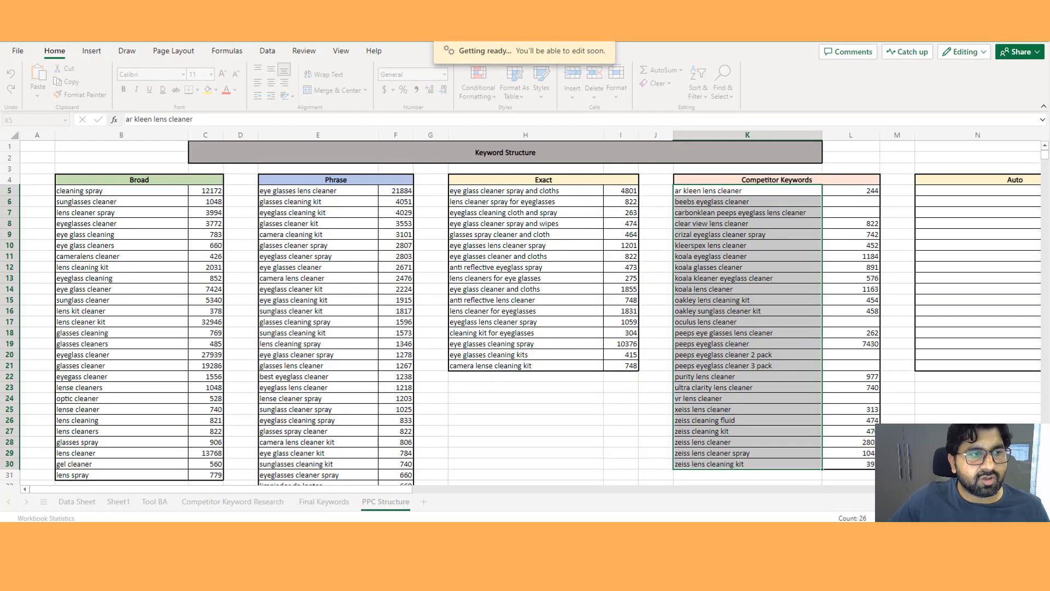
drag(121, 201, 121, 482)
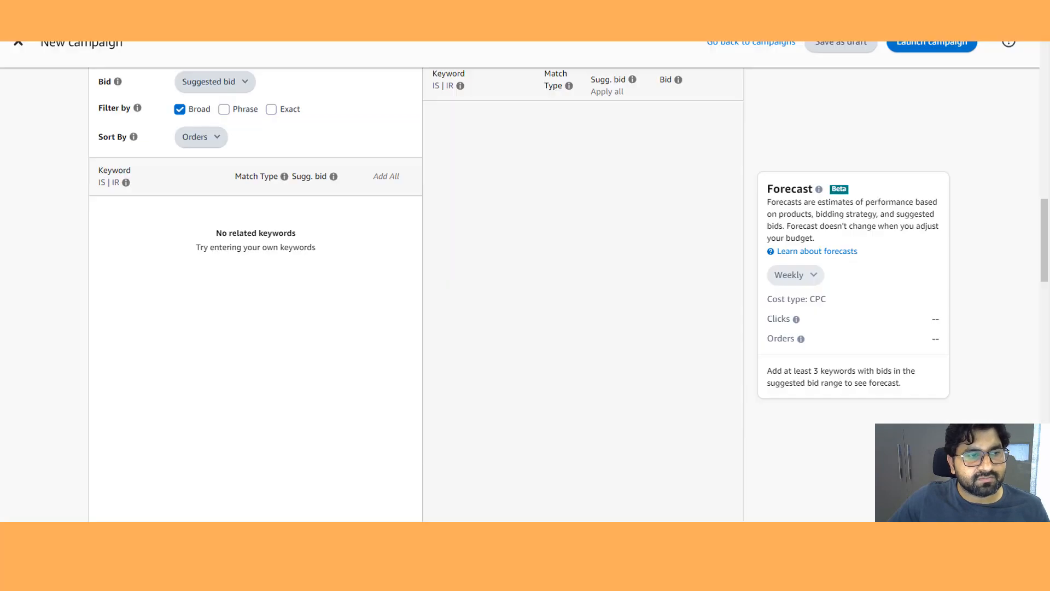
- Look over the negative keyword targeting, bidding strategy and campaign settings sections again, returning to keyword targeting
double_click(226, 247)
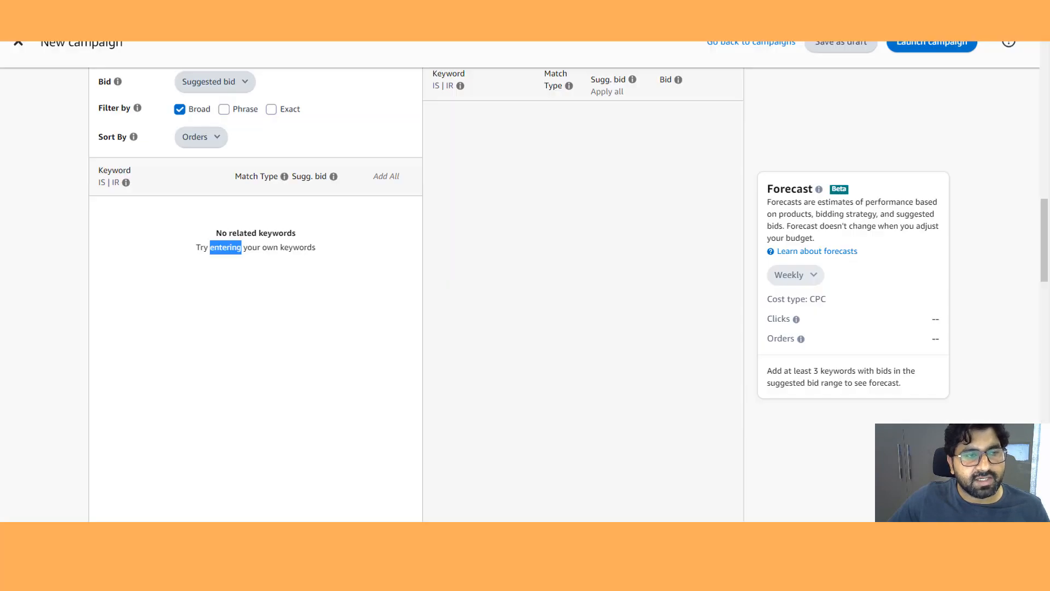
scroll(225, 247, down, 2)
click(225, 247)
scroll(416, 295, down, 5)
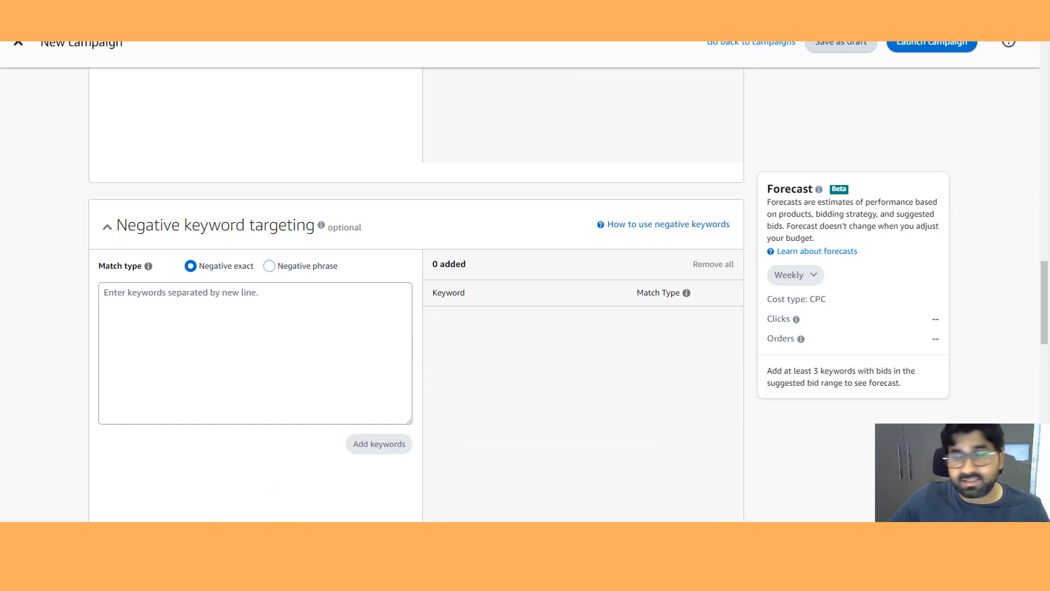
click(255, 339)
scroll(255, 339, down, 9)
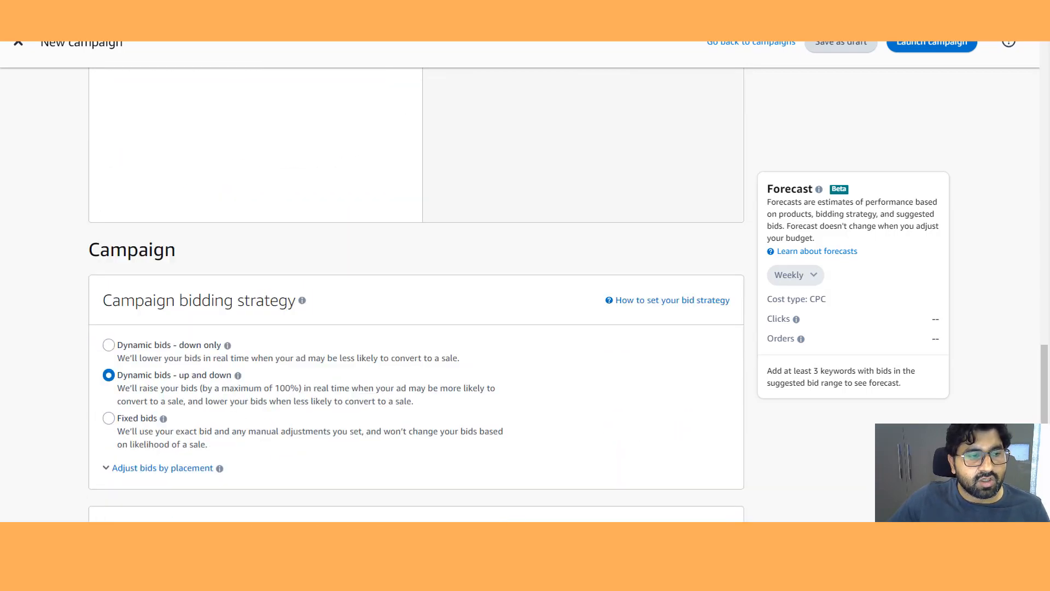
scroll(256, 339, down, 2)
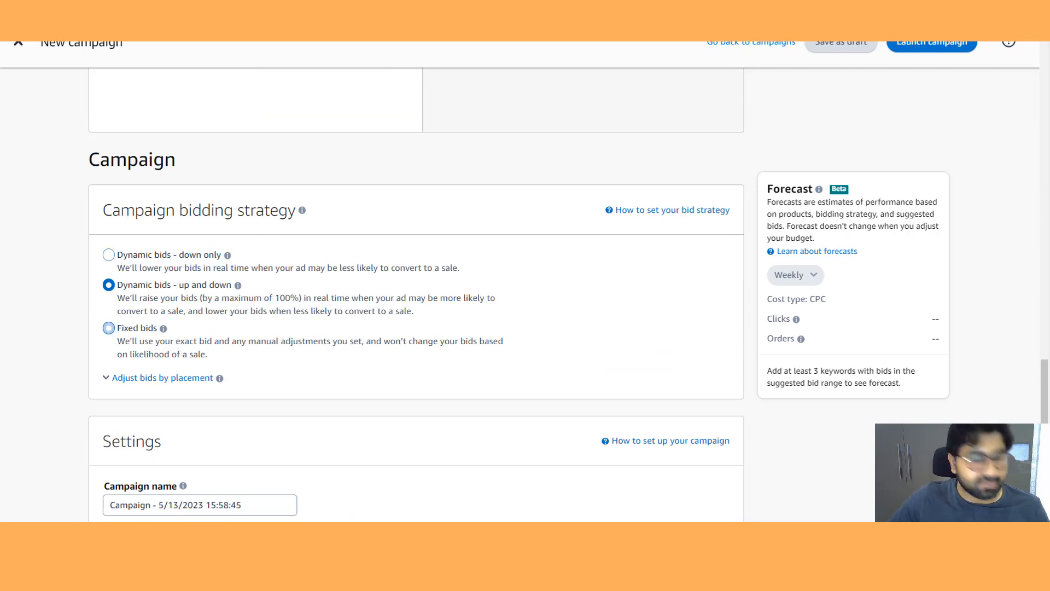
scroll(415, 295, down, 6)
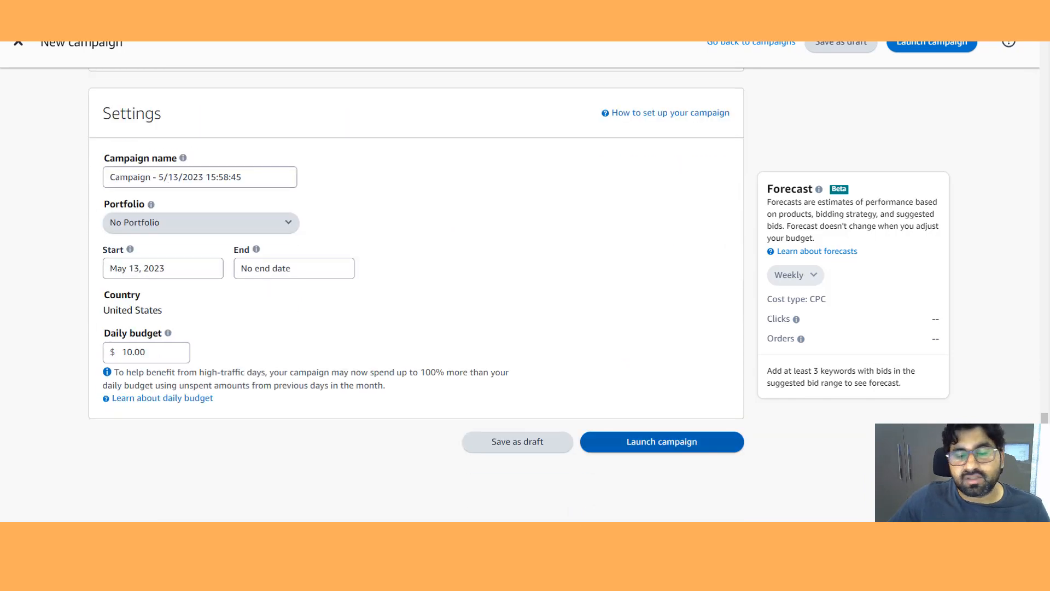
scroll(416, 295, down, 1)
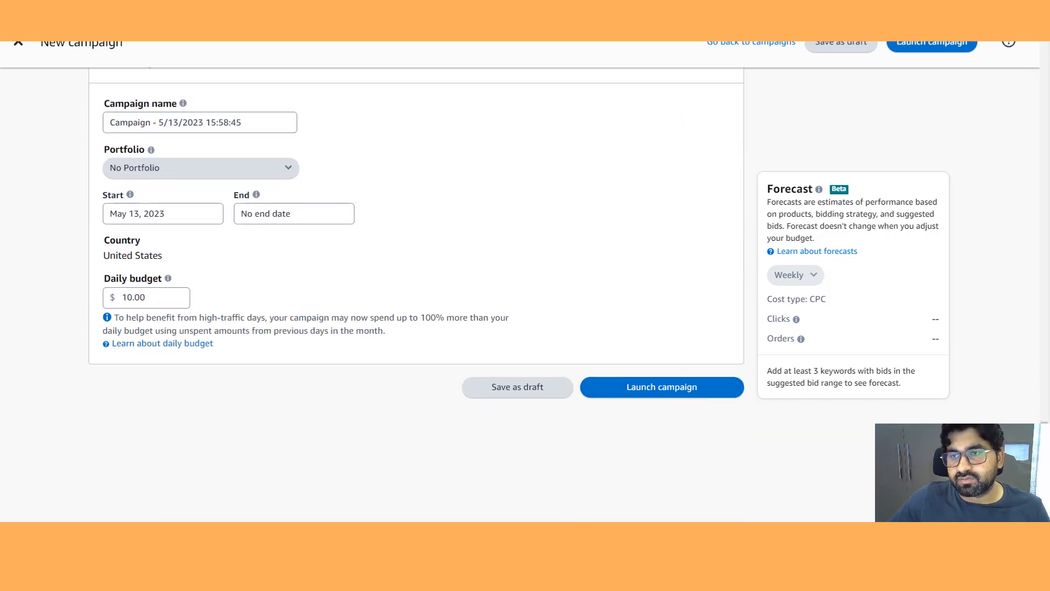
scroll(415, 296, up, 20)
scroll(415, 295, up, 2)
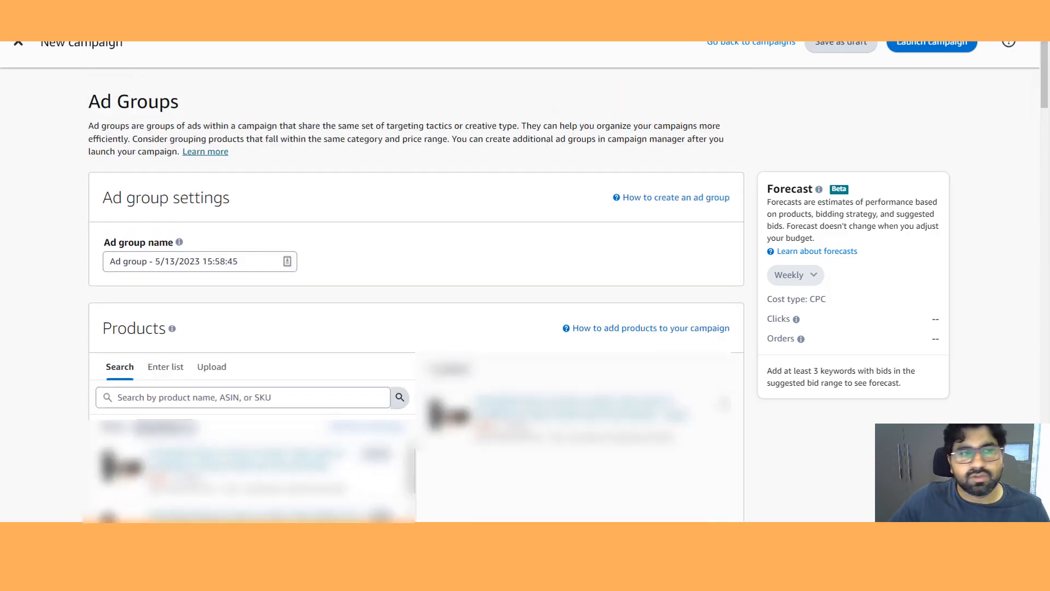
scroll(416, 296, down, 8)
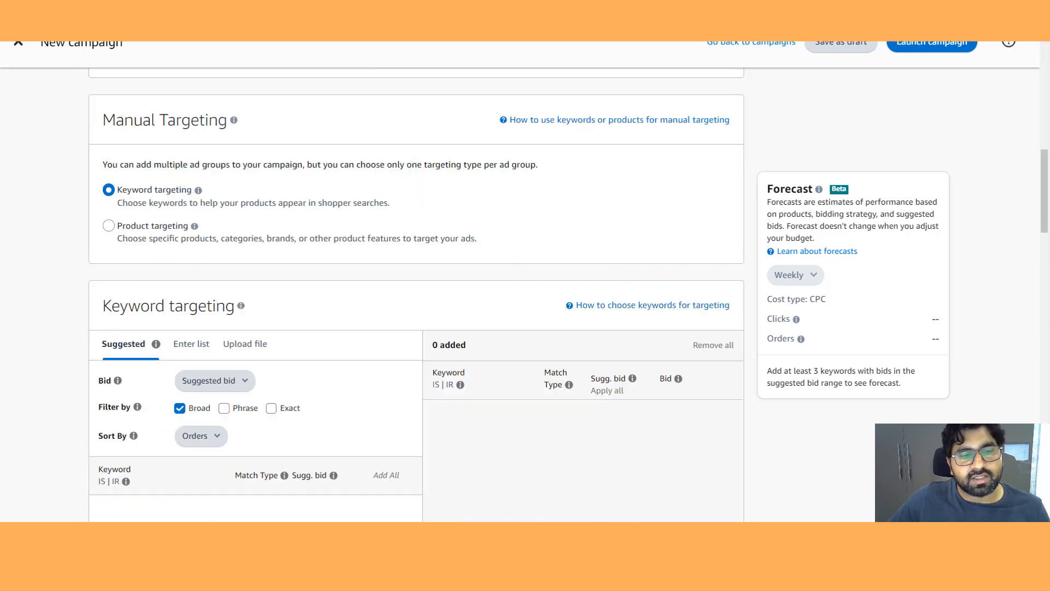